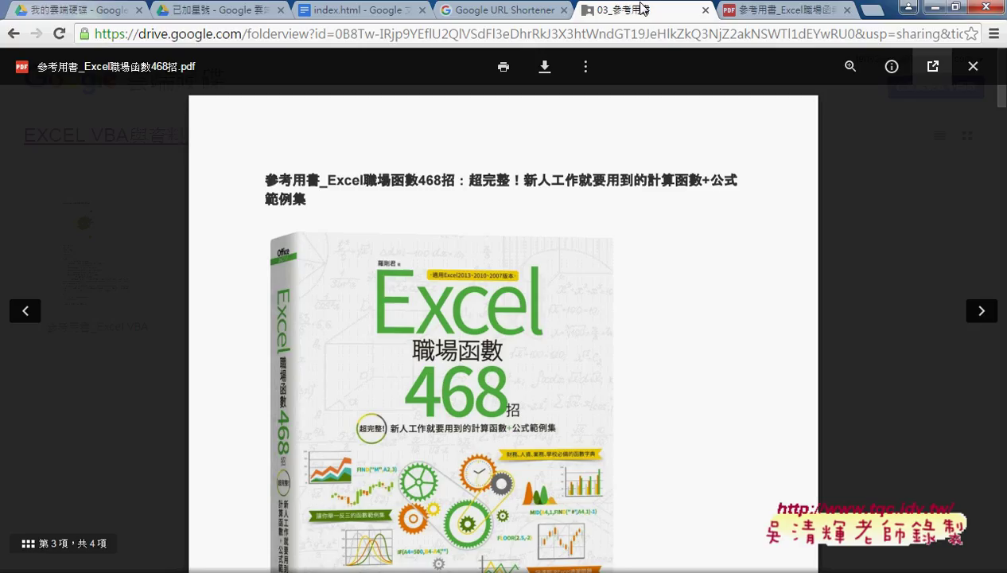
Skim the Excel functions reference PDF in Drive, then switch to the 01文字與資料函數 workbook
scroll(592, 187, "down", 1)
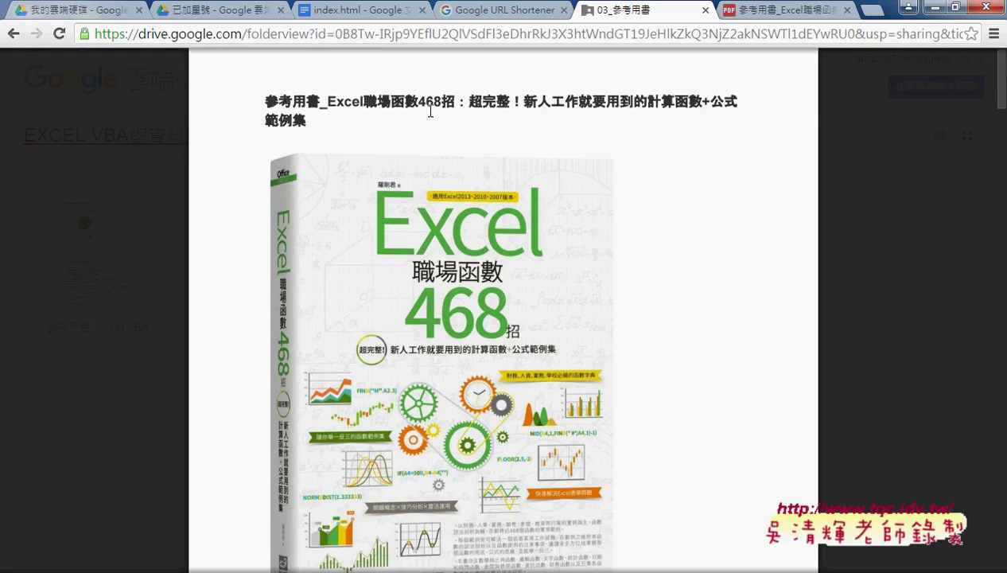
scroll(586, 295, "down", 2)
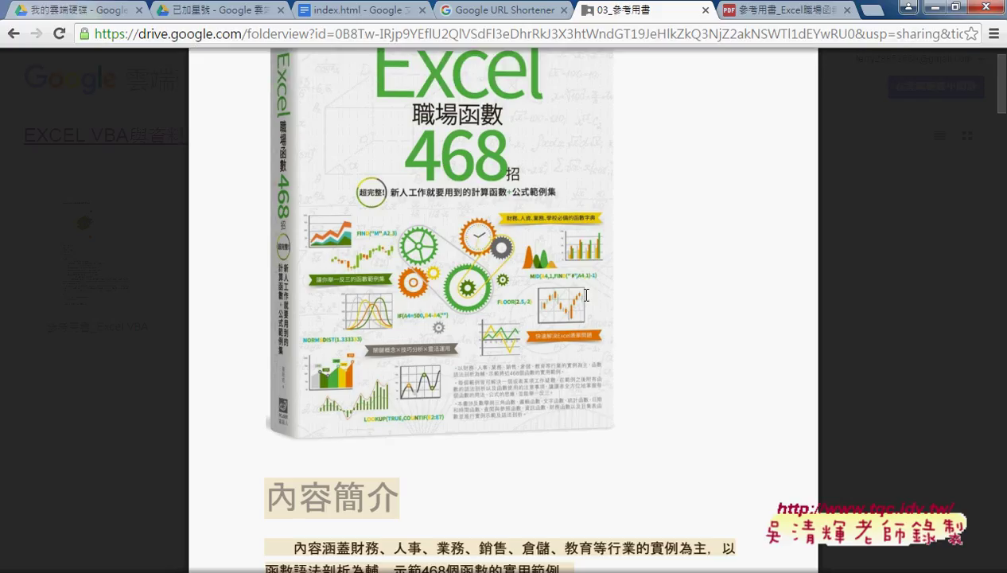
scroll(586, 295, "down", 5)
scroll(586, 295, "down", 3)
scroll(586, 295, "down", 4)
scroll(587, 295, "down", 1)
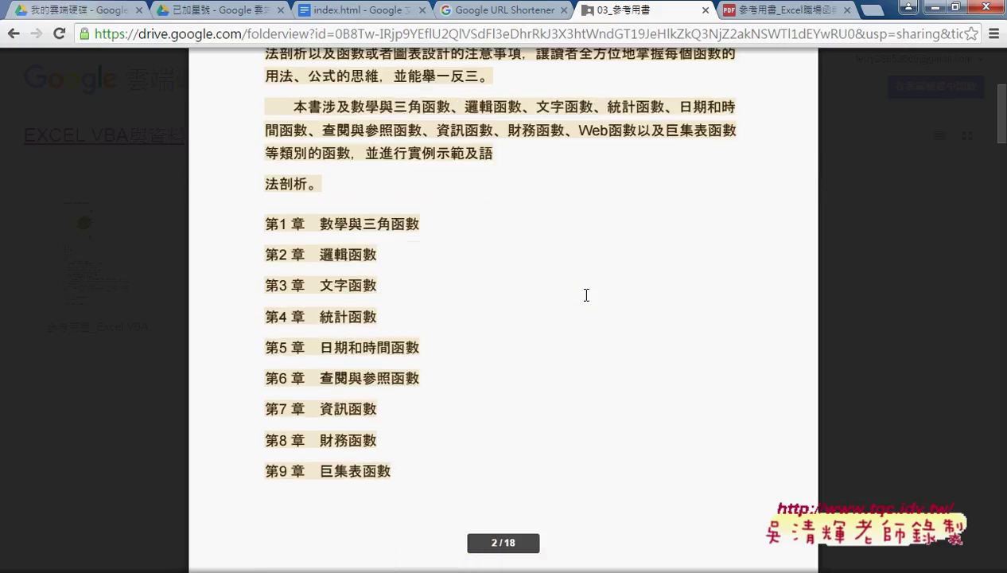
scroll(586, 295, "down", 1)
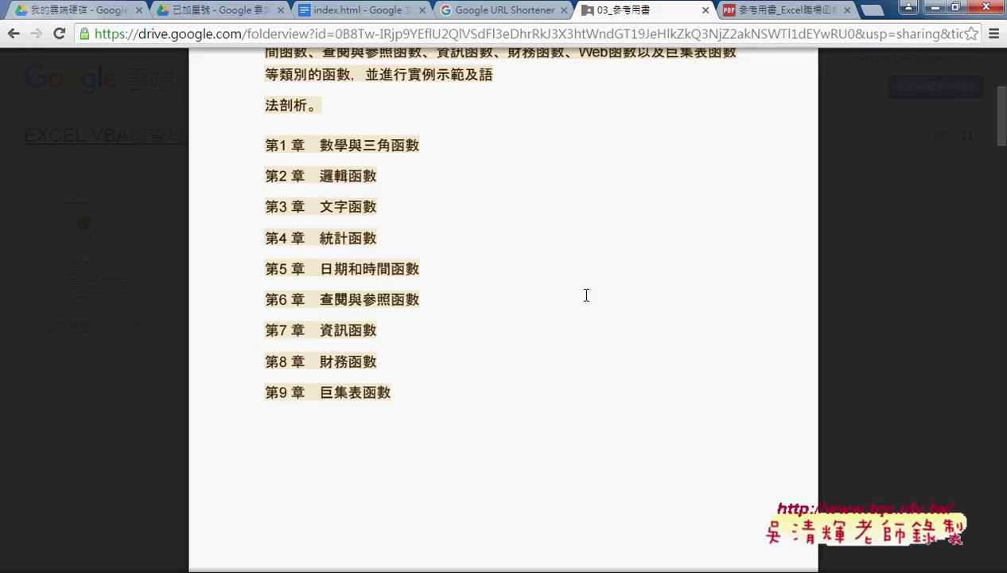
scroll(586, 295, "down", 2)
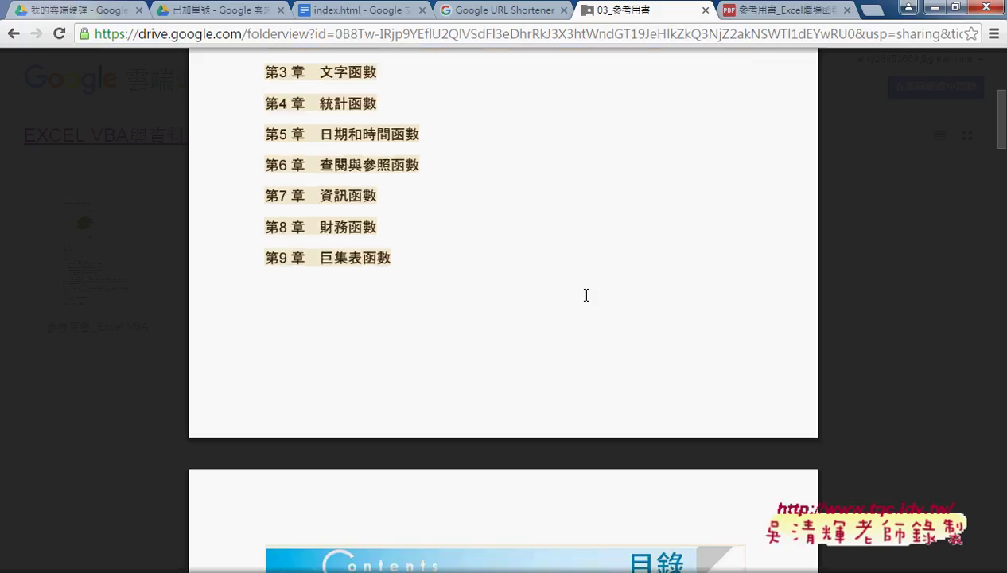
scroll(586, 295, "down", 6)
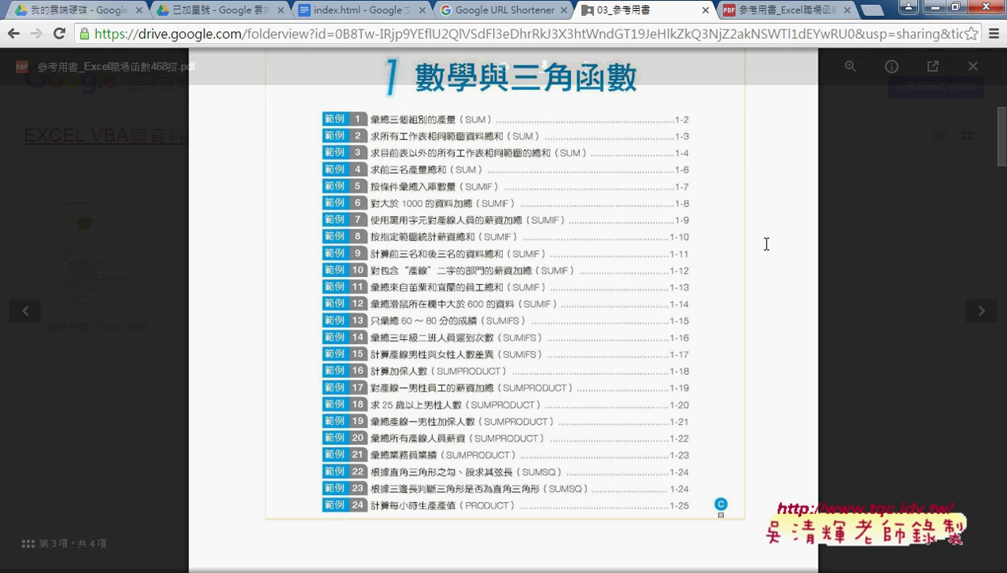
left_click(914, 8)
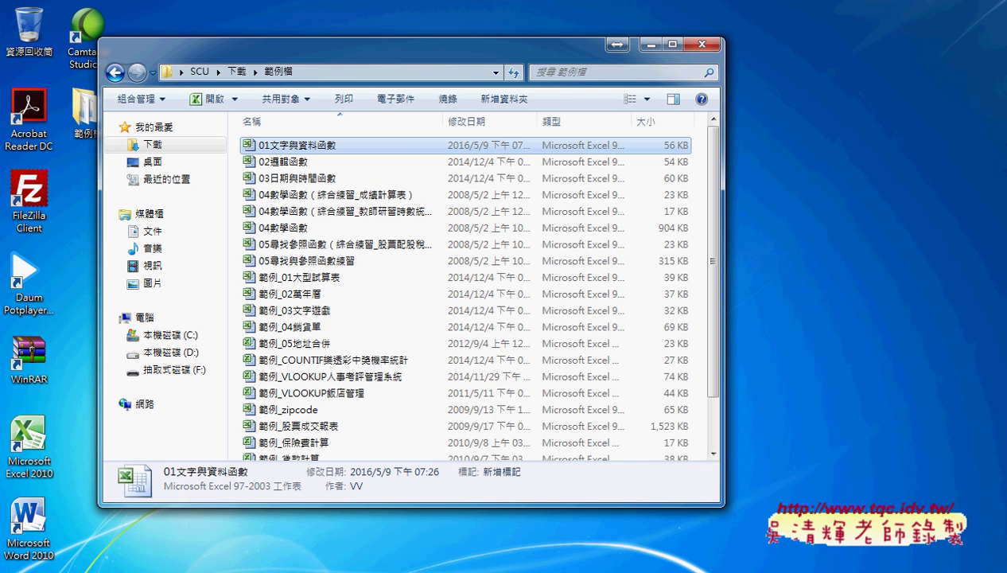
left_click(338, 501)
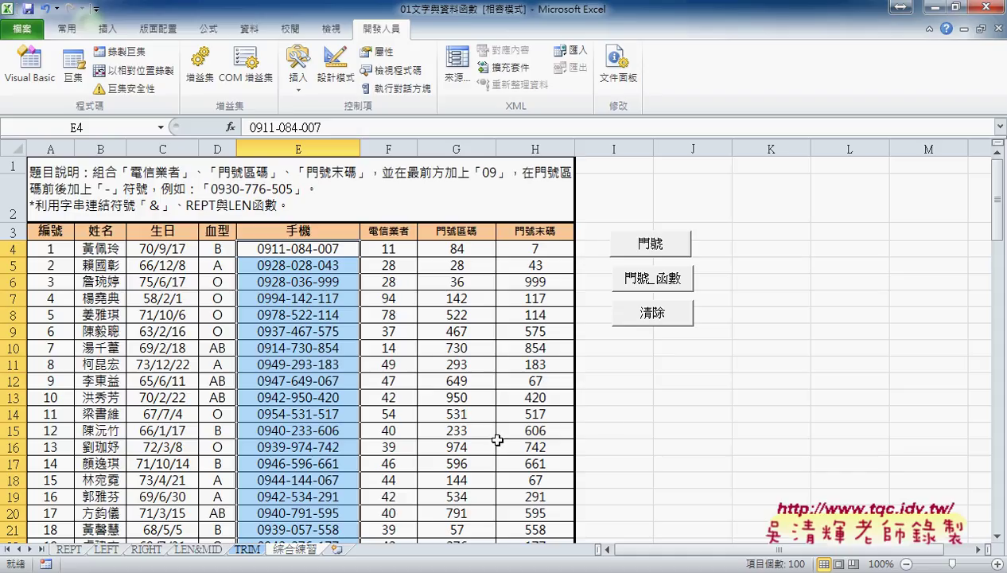
Fill column E with the 門號 macro's phone numbers, then clear them with 清除
left_click(654, 318)
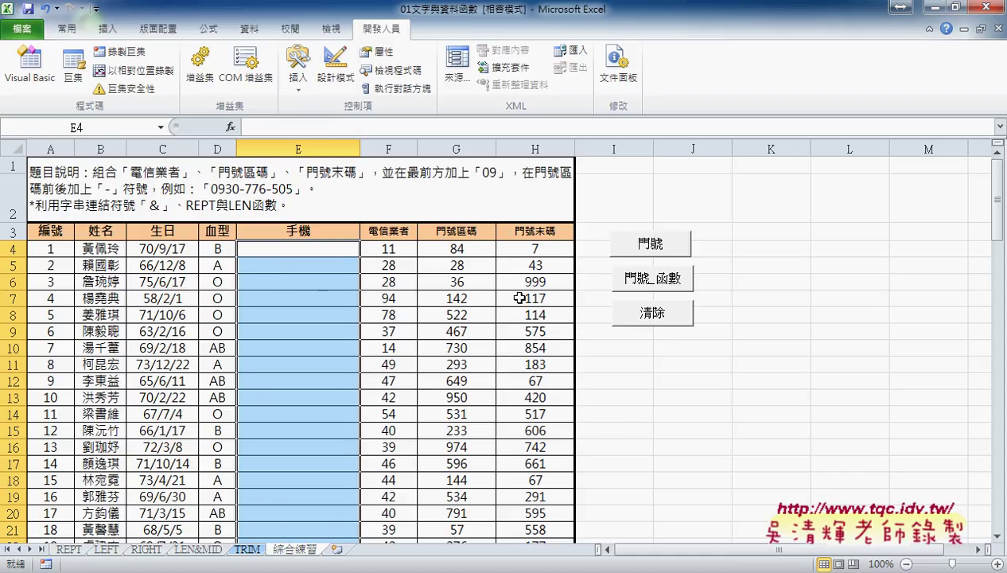
left_click(292, 246)
left_click(650, 244)
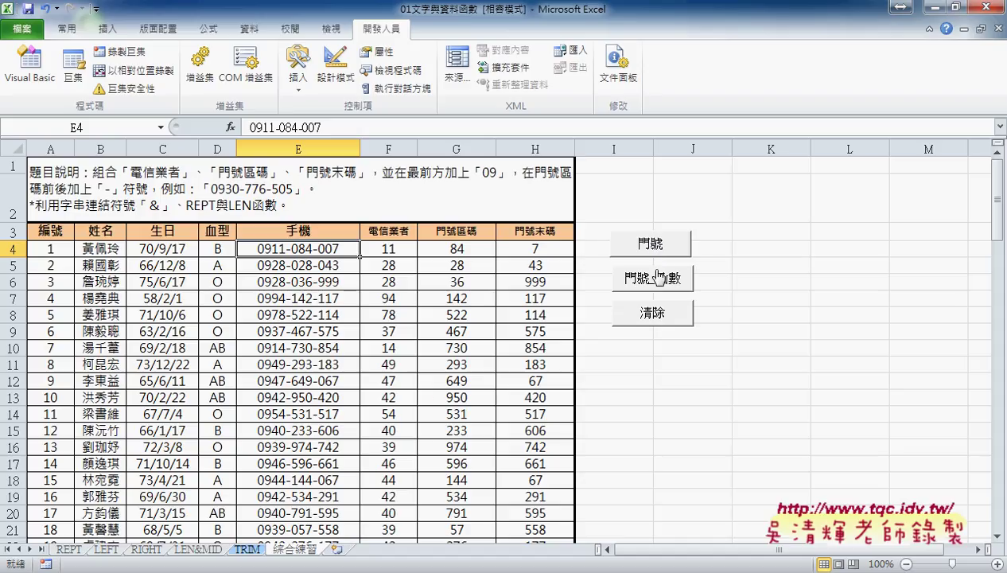
left_click(648, 314)
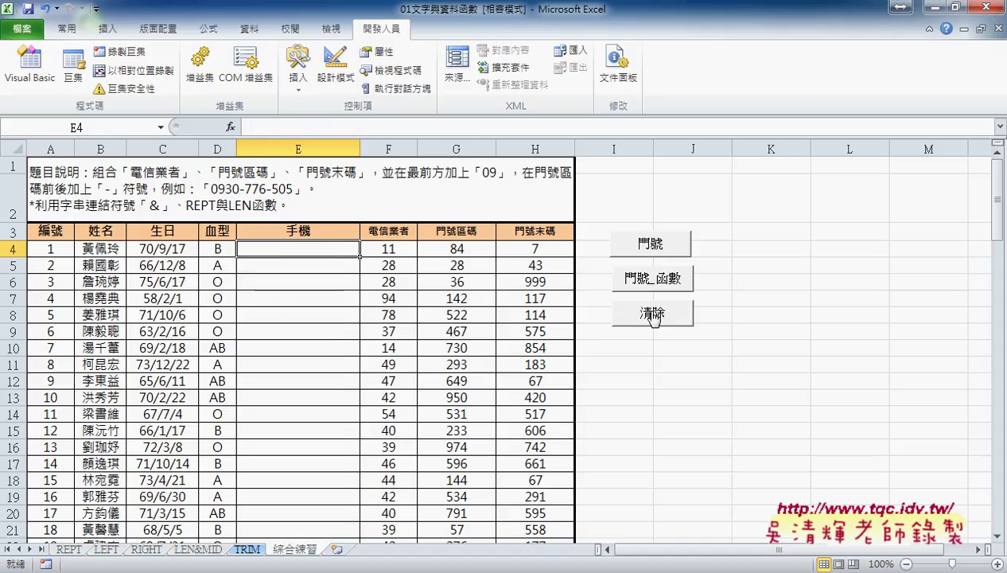
left_click(231, 127)
left_click(667, 232)
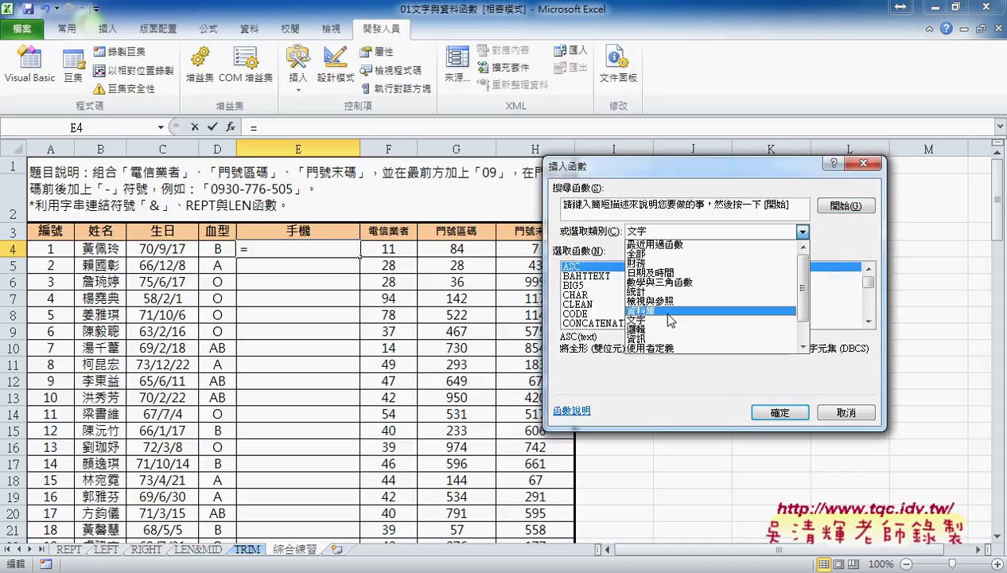
left_click(660, 348)
left_click(595, 276)
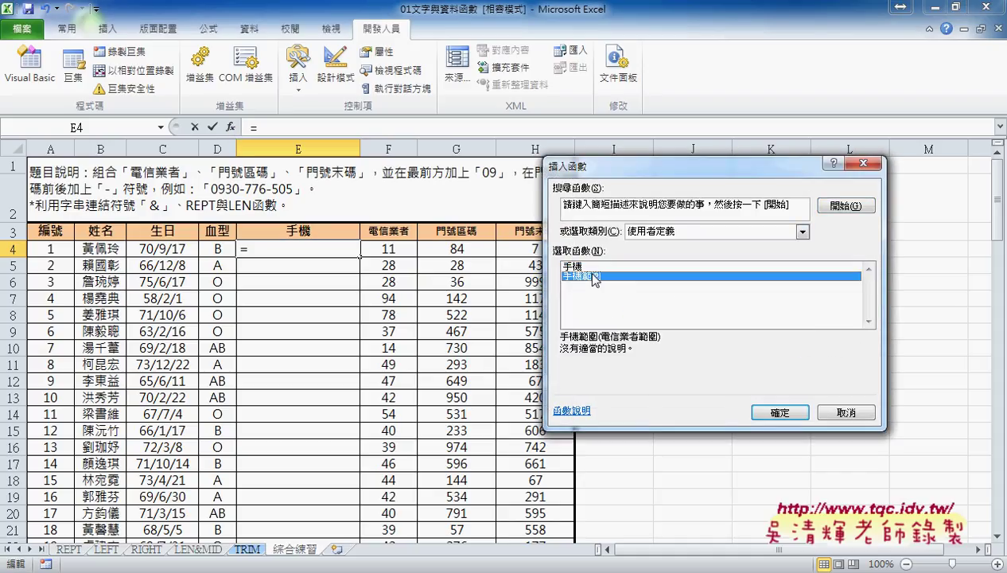
left_click(581, 266)
left_click(585, 276)
left_click_drag(628, 165, 743, 120)
left_click(689, 222)
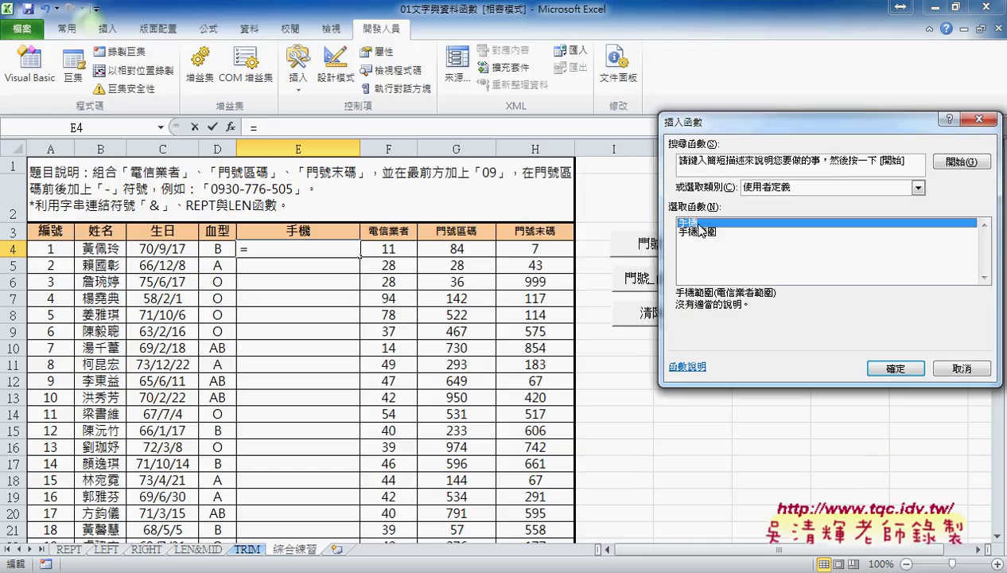
left_click(894, 368)
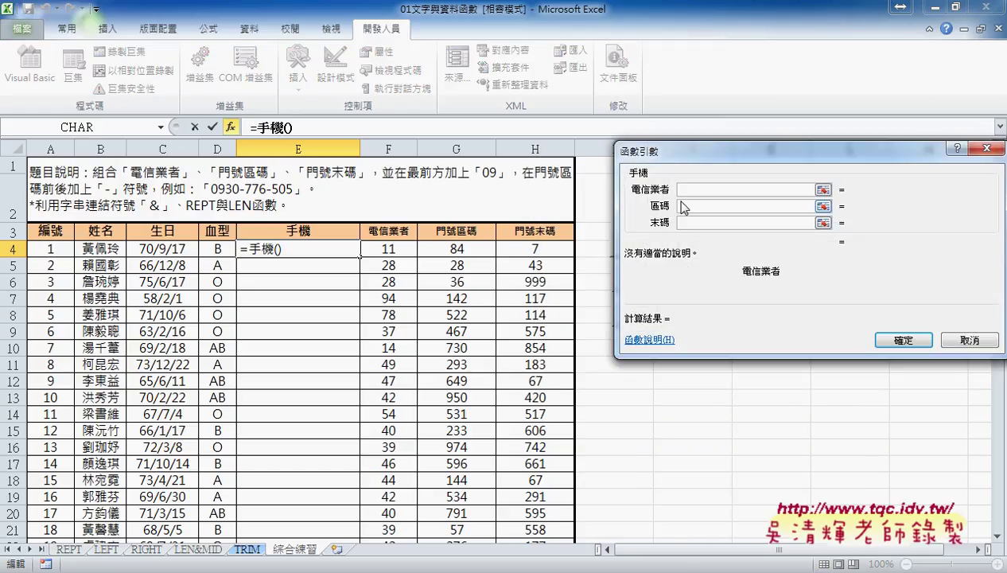
left_click(388, 248)
left_click(744, 205)
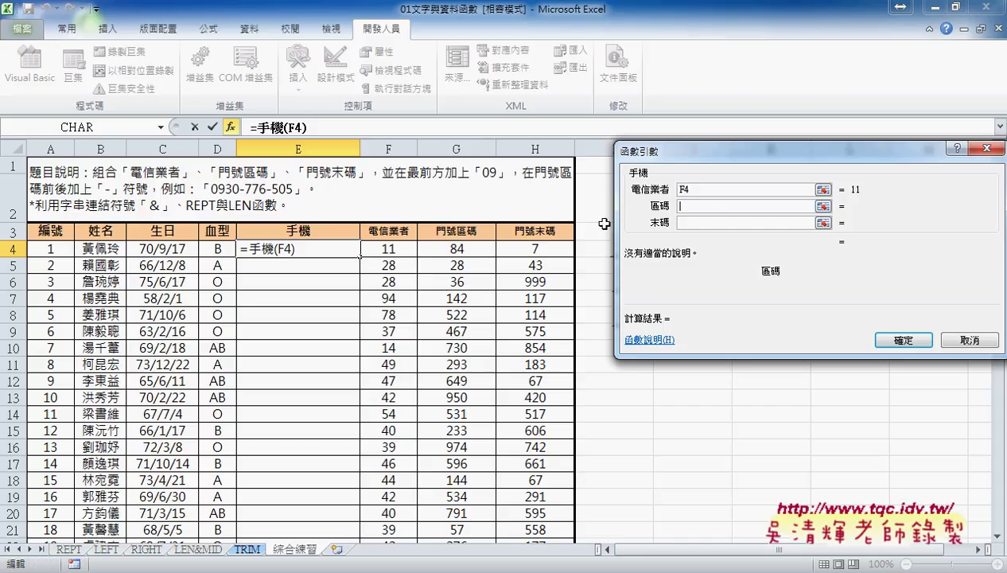
left_click(467, 248)
left_click(700, 223)
left_click(549, 252)
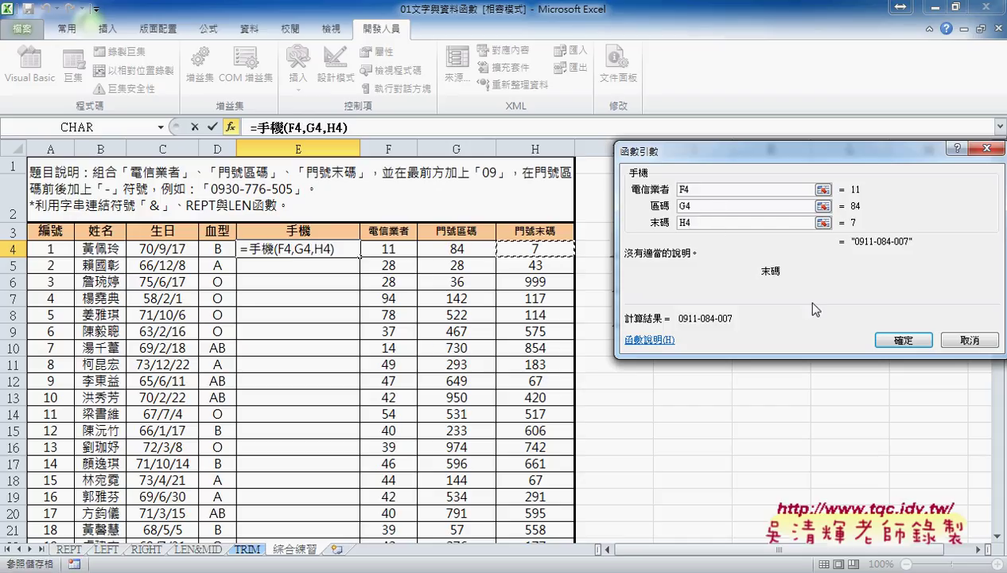
left_click(902, 340)
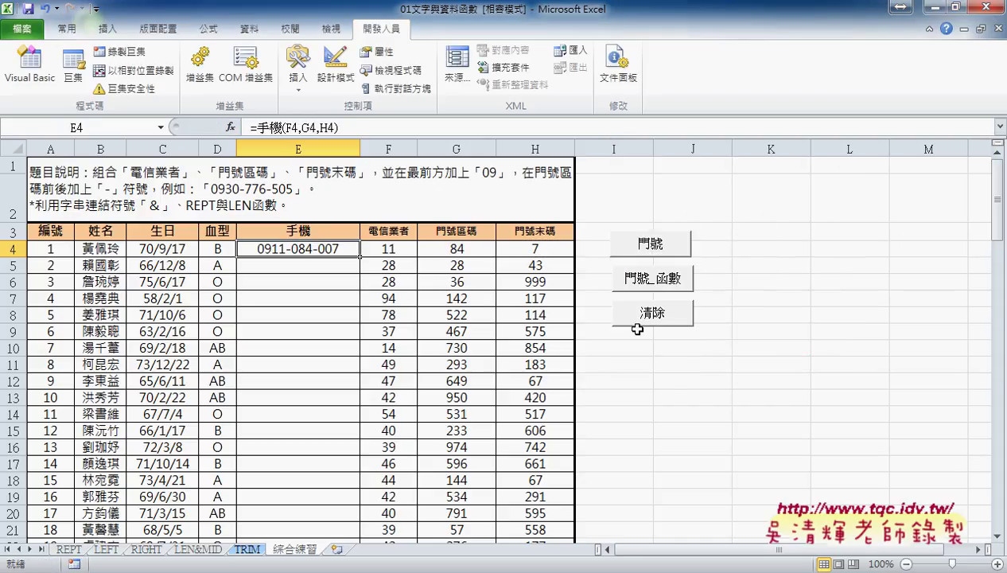
double_click(358, 256)
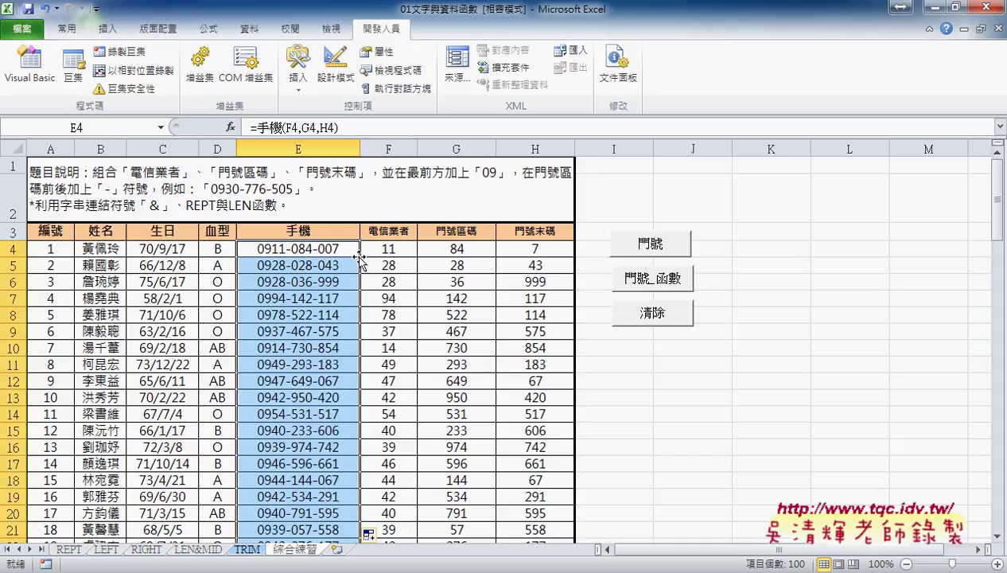
key("Delete")
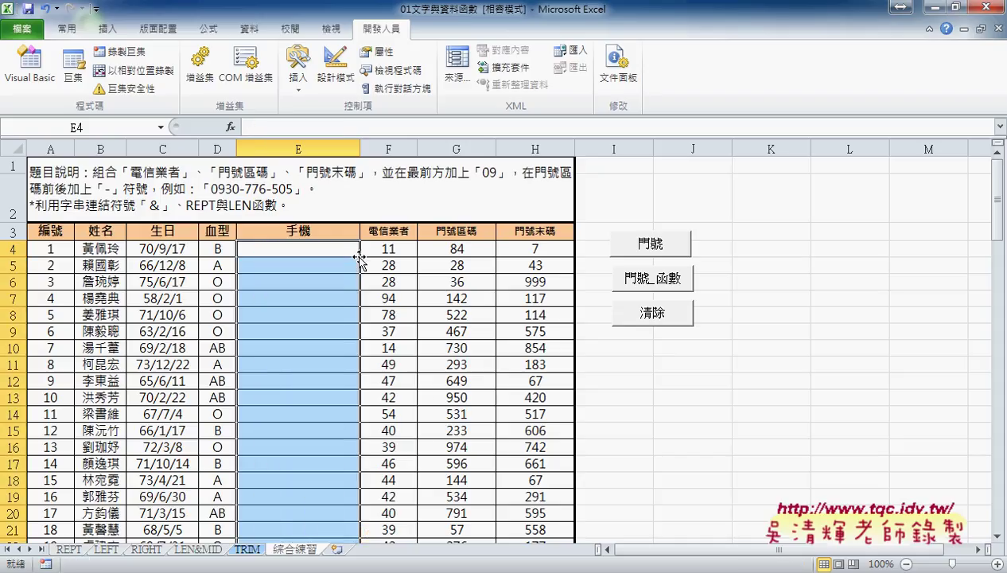
left_click(353, 249)
left_click(384, 249)
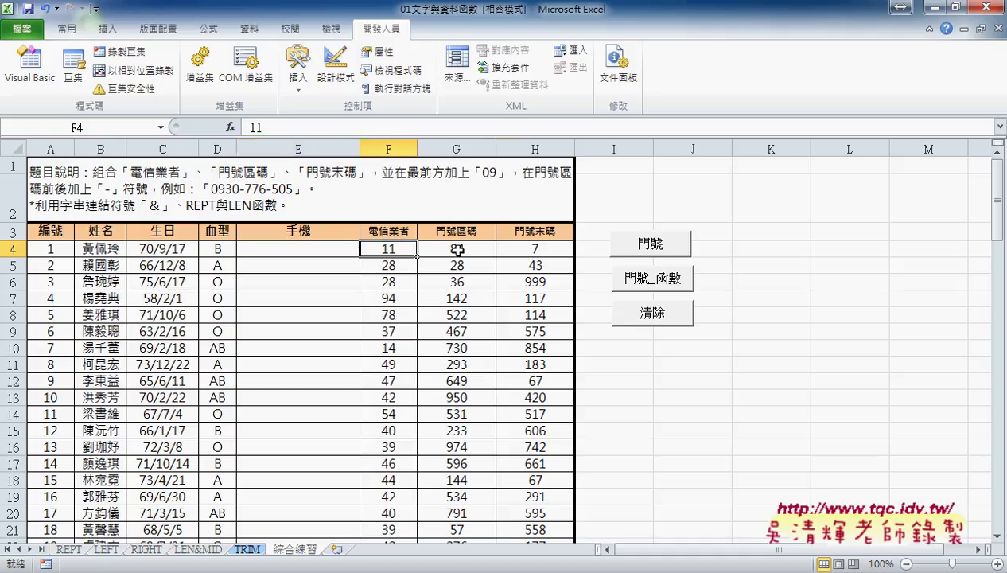
left_click(528, 248)
mouse_move(395, 251)
left_mouse_down()
mouse_move(576, 250)
mouse_move(555, 252)
left_mouse_up()
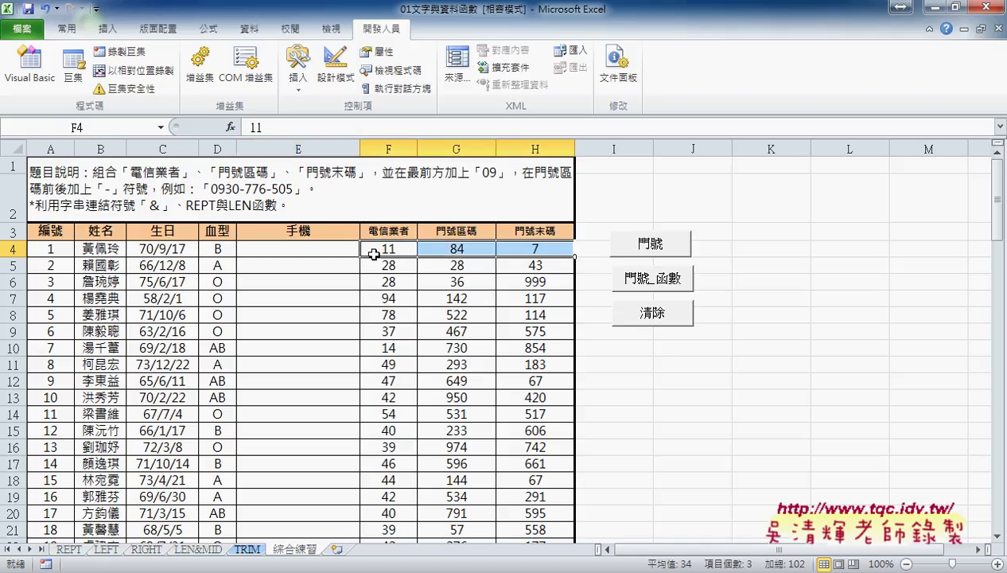
left_click(350, 252)
left_click(230, 127)
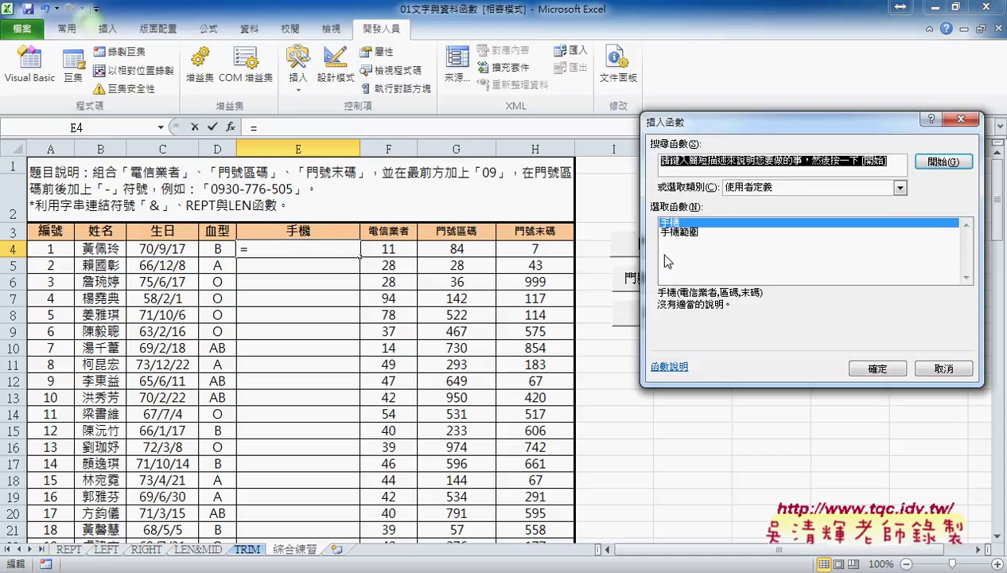
left_click(683, 232)
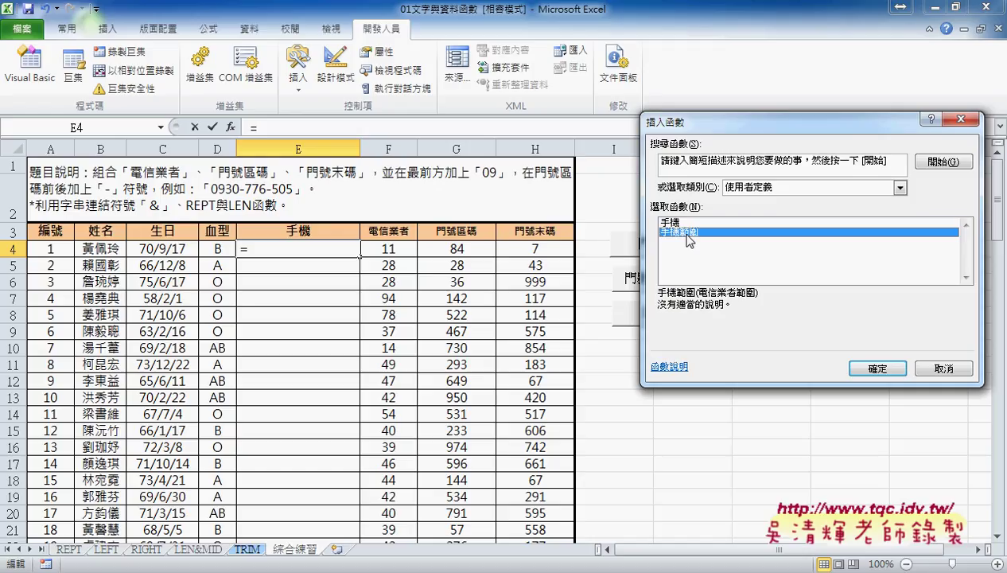
left_click(871, 368)
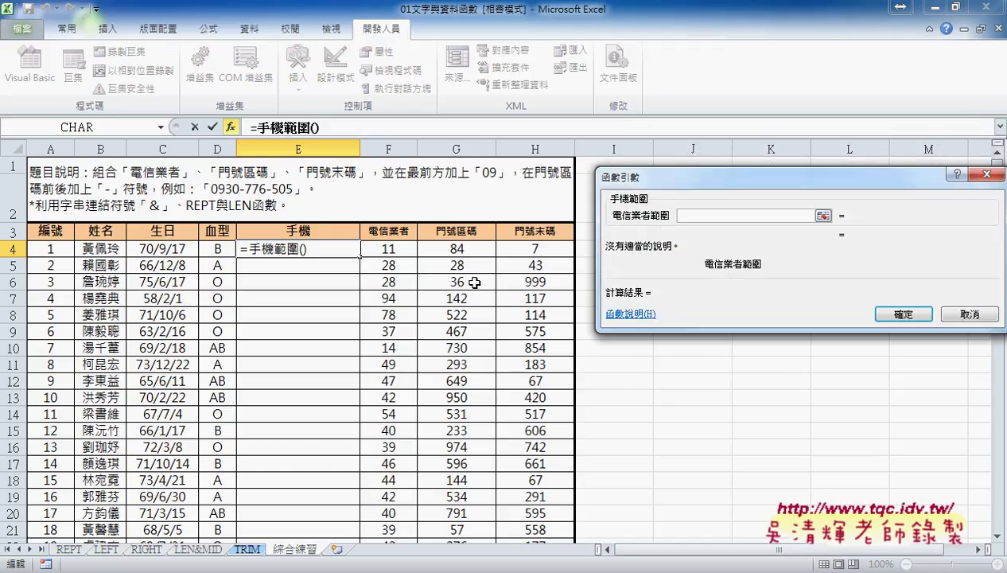
left_click(386, 249)
left_click_drag(385, 249, 522, 249)
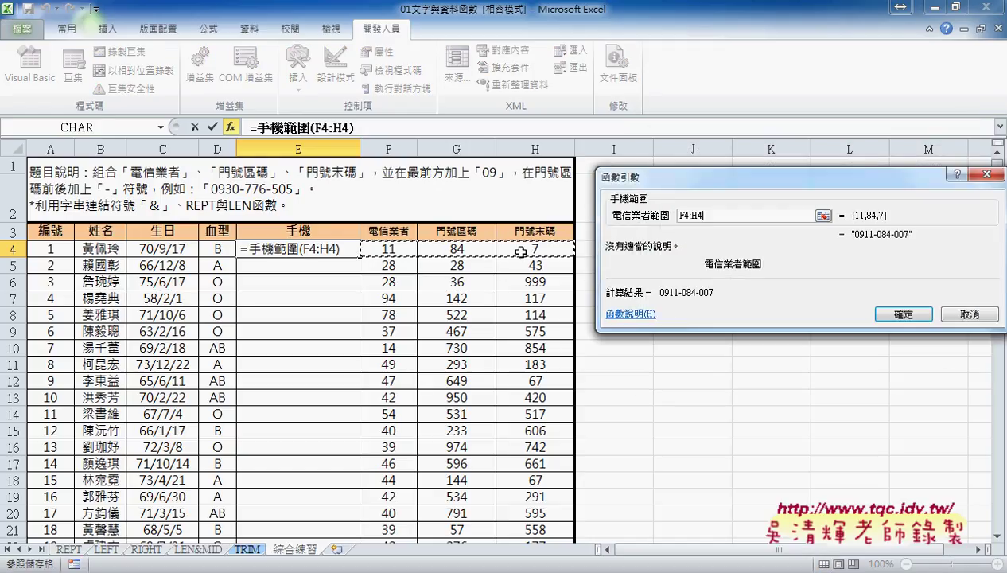
left_click(887, 314)
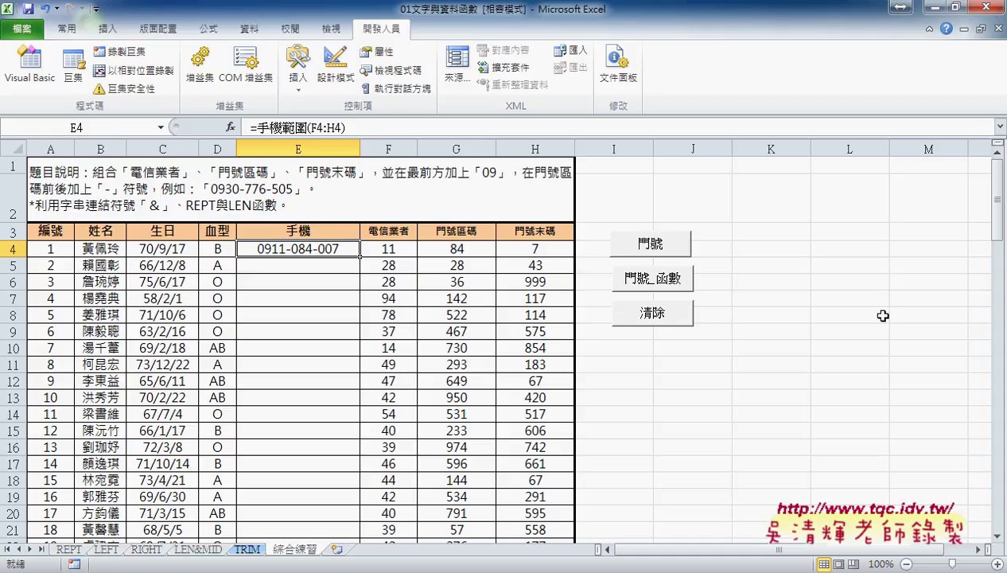
Copy the E4 formula down column E, then delete all the resulting phone numbers
double_click(360, 256)
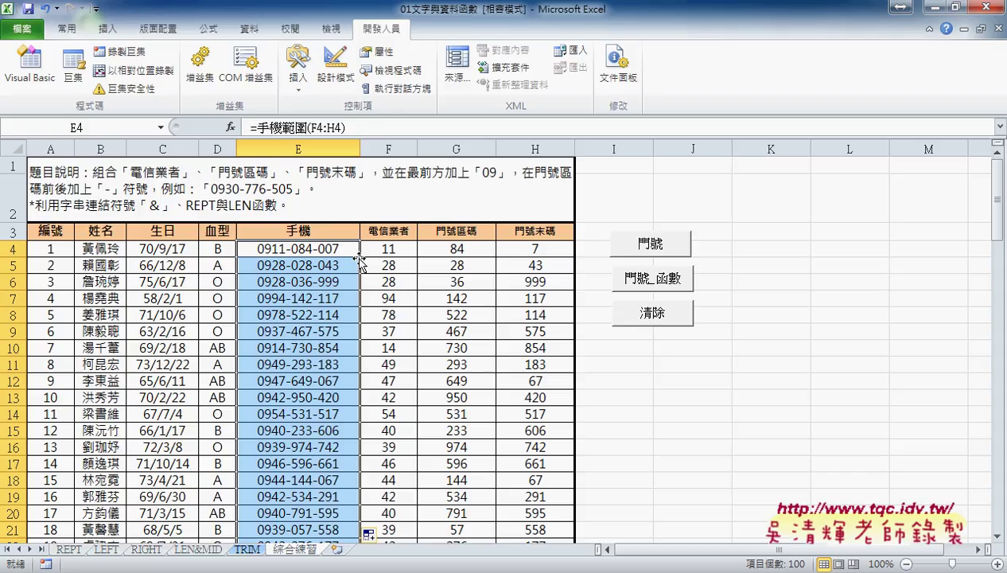
key("Delete")
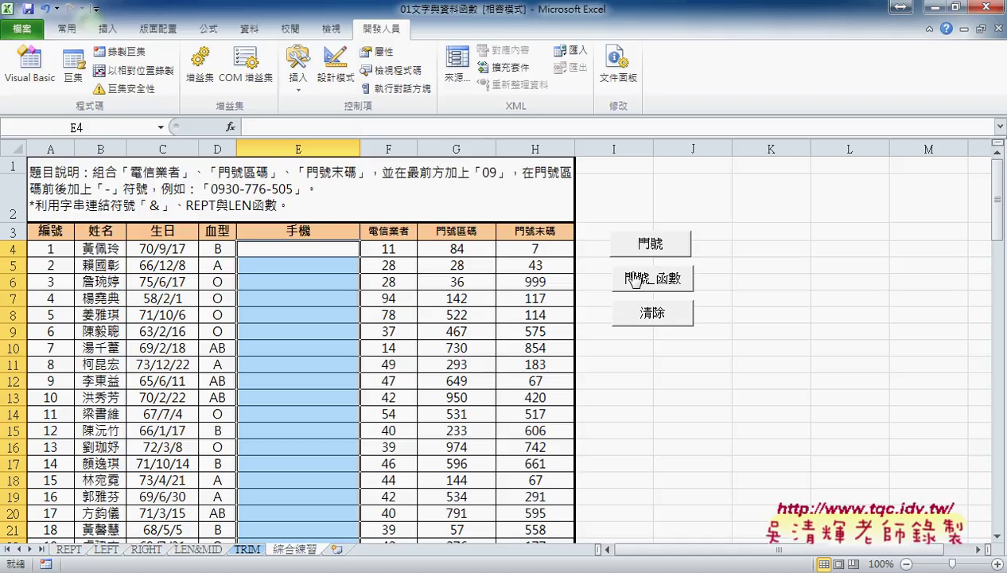
Refill column E with 門號, clear it with 清除, and start a new formula in E4
left_click(648, 243)
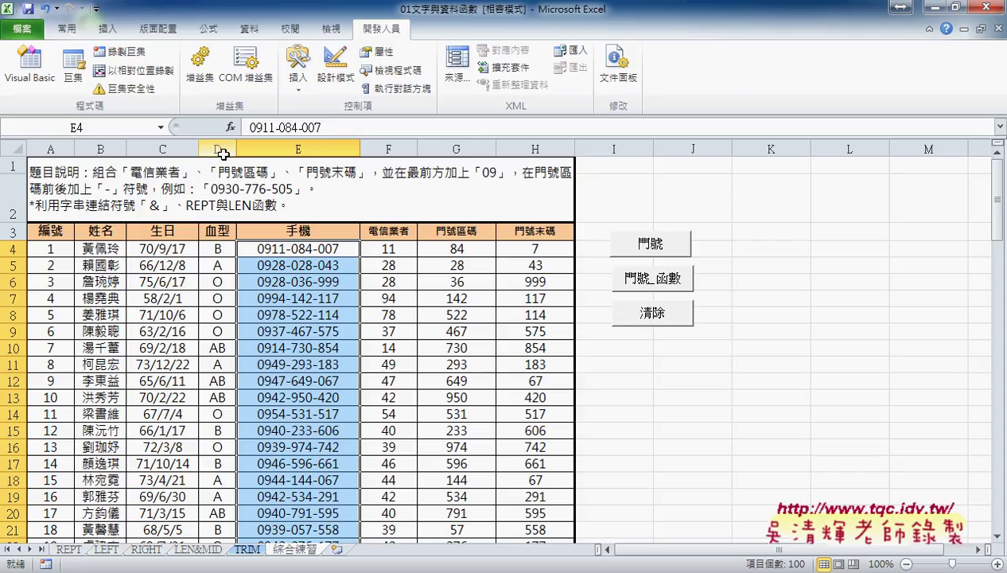
left_click(660, 312)
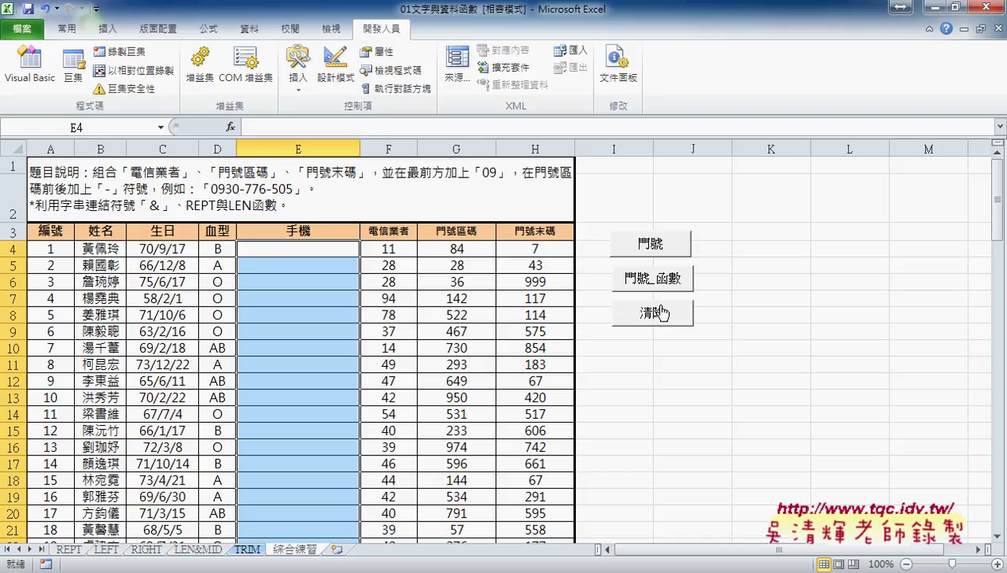
left_click(334, 251)
Filter Insert Function to the 文字 category to list text functions like ASC, CHAR, CONCATENATE
left_click(230, 126)
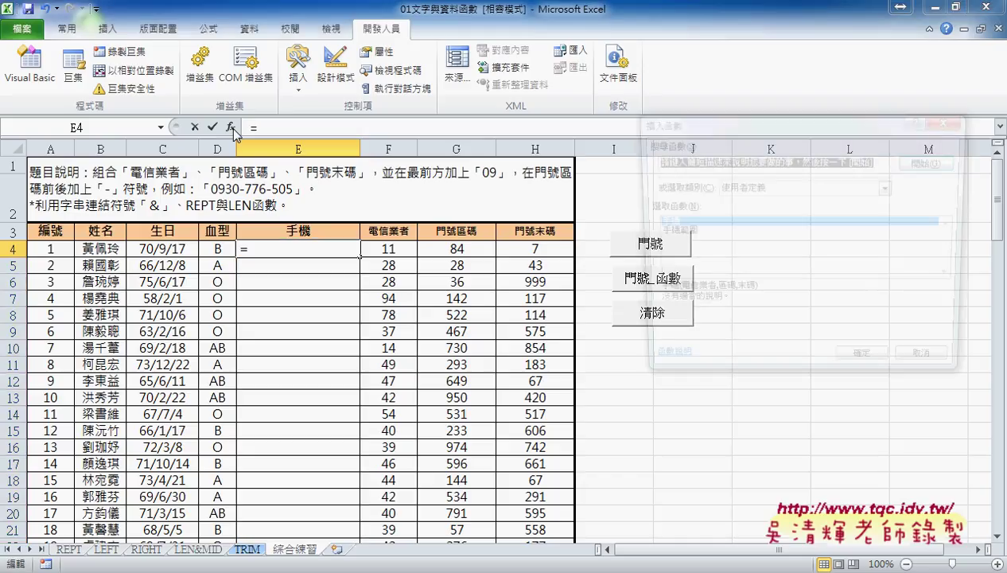
left_click(890, 187)
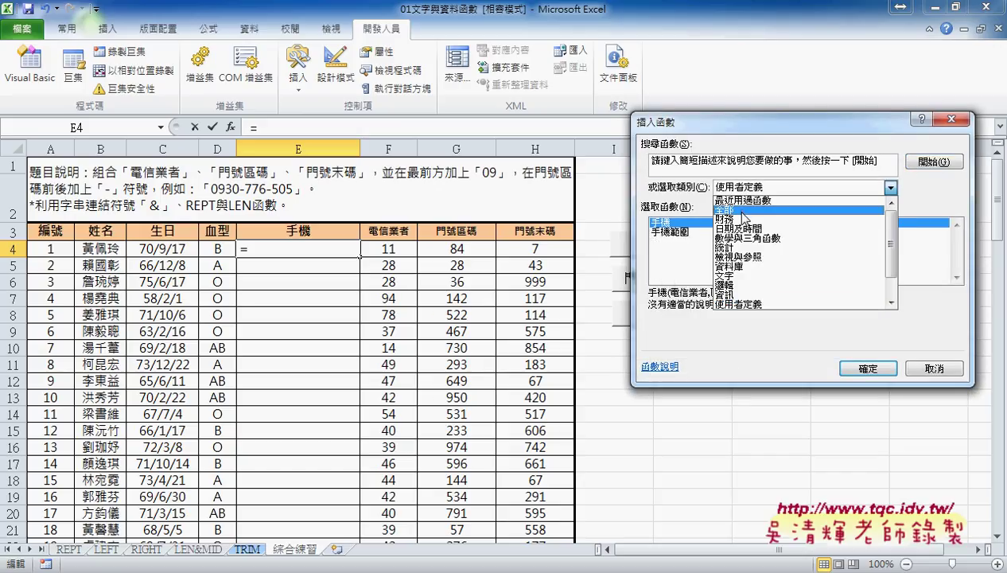
left_click(741, 276)
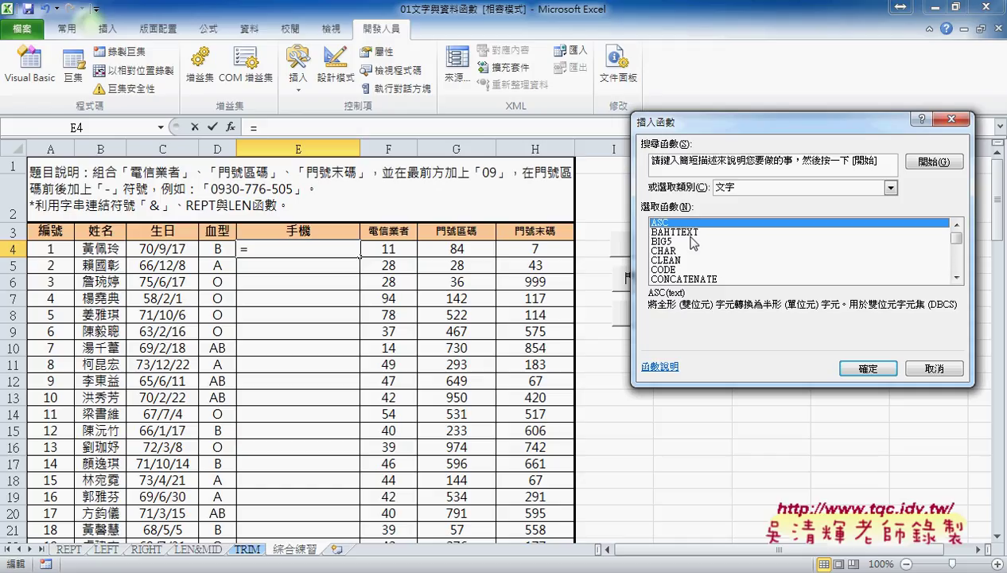
left_click_drag(784, 126, 845, 362)
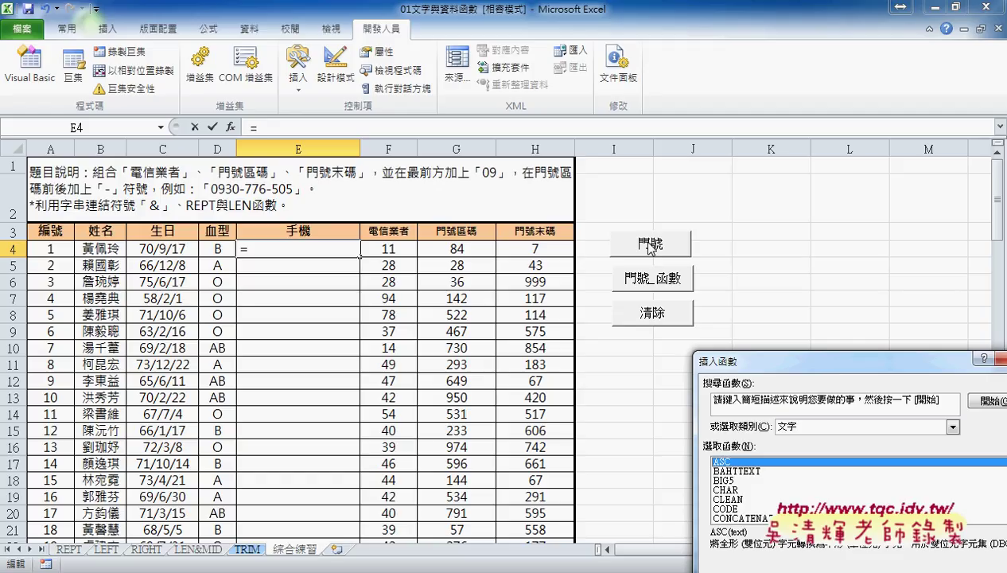
left_click_drag(767, 364, 609, 185)
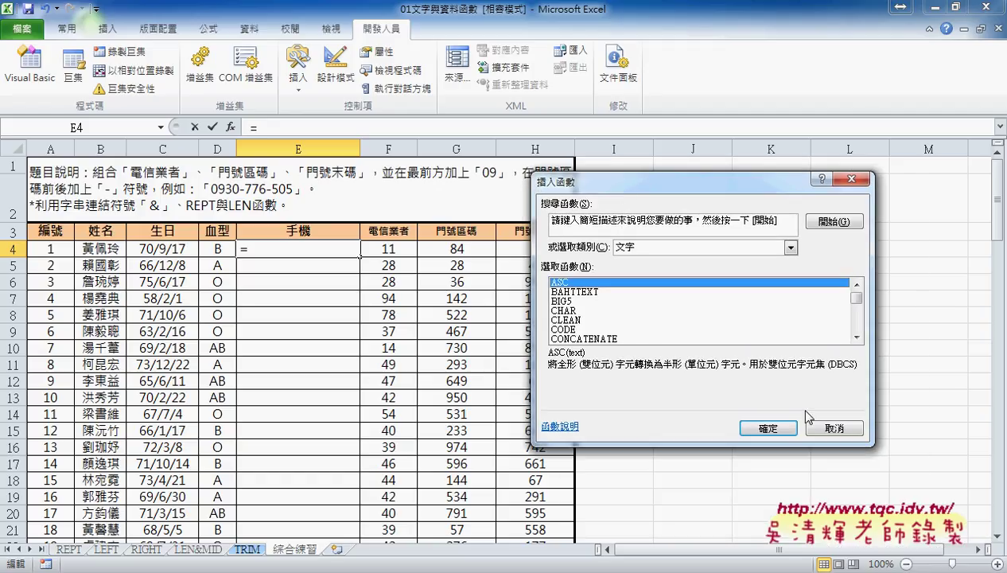
left_click(848, 433)
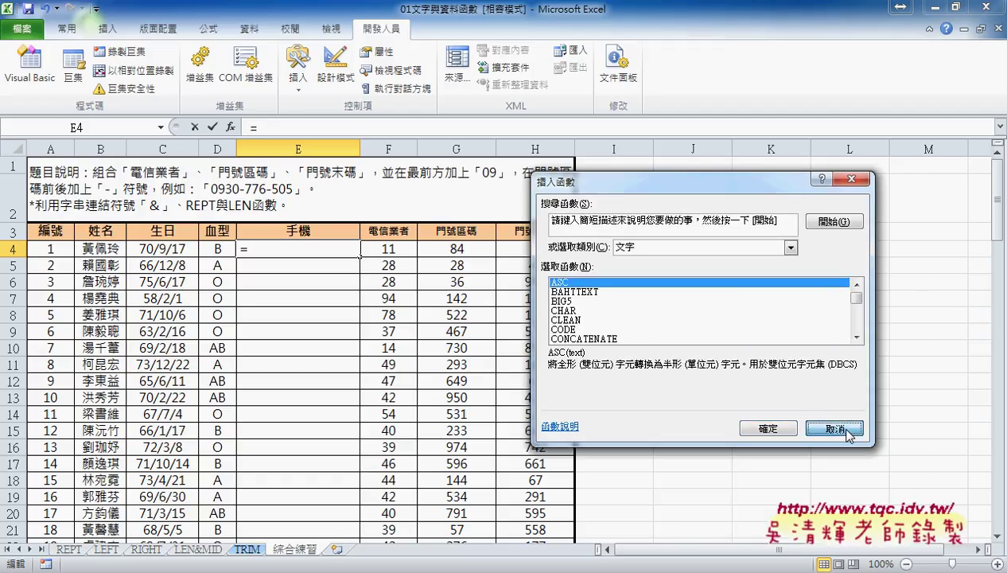
Build ="09"&F4&"-"&G4 in E4 so it displays 0911-84
left_click(848, 433)
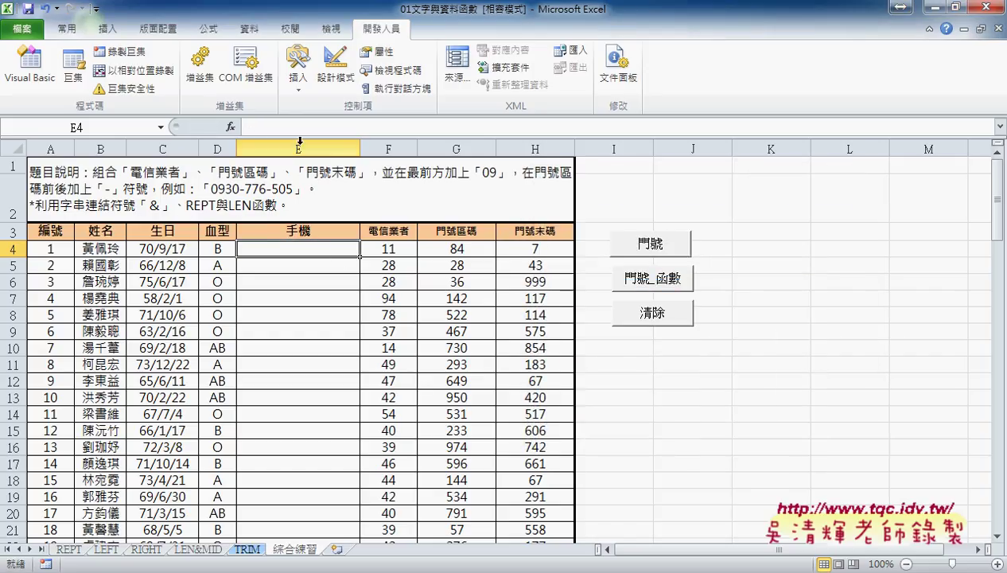
left_click(260, 129)
type("ㄦ")
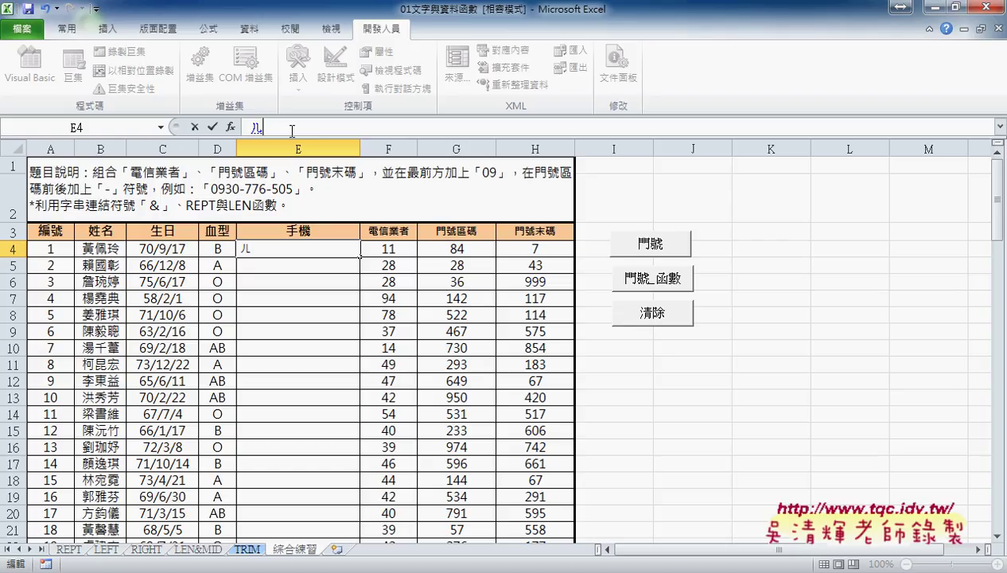
key("BackSpace")
type("=")
type("\"09")
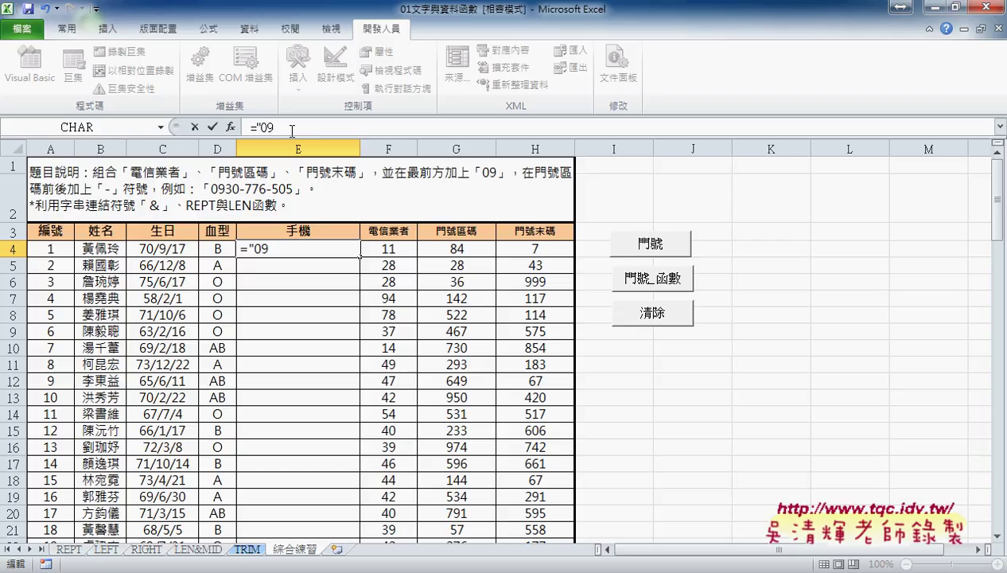
type("\"&")
left_click(395, 249)
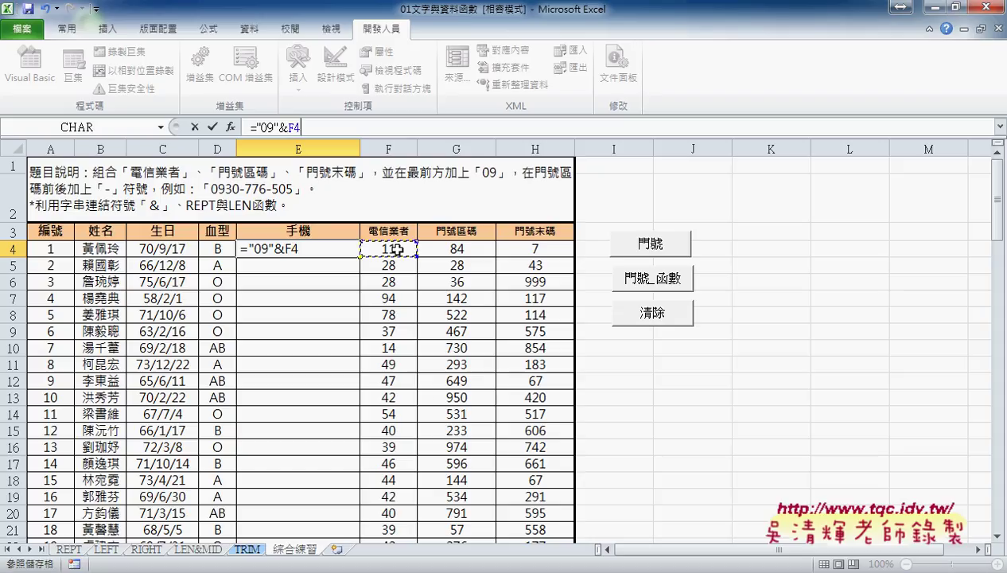
type("&")
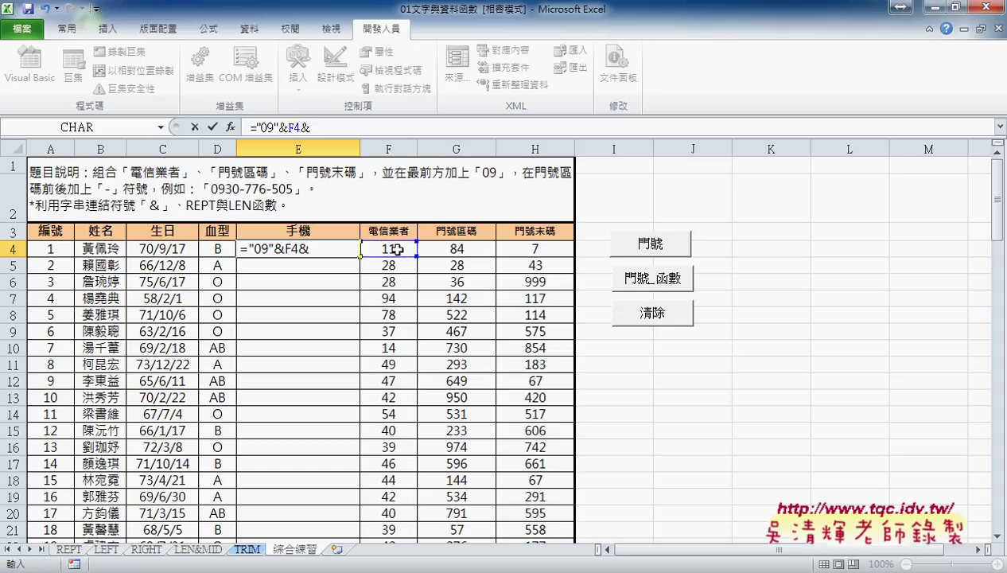
left_click(478, 254)
left_click(212, 128)
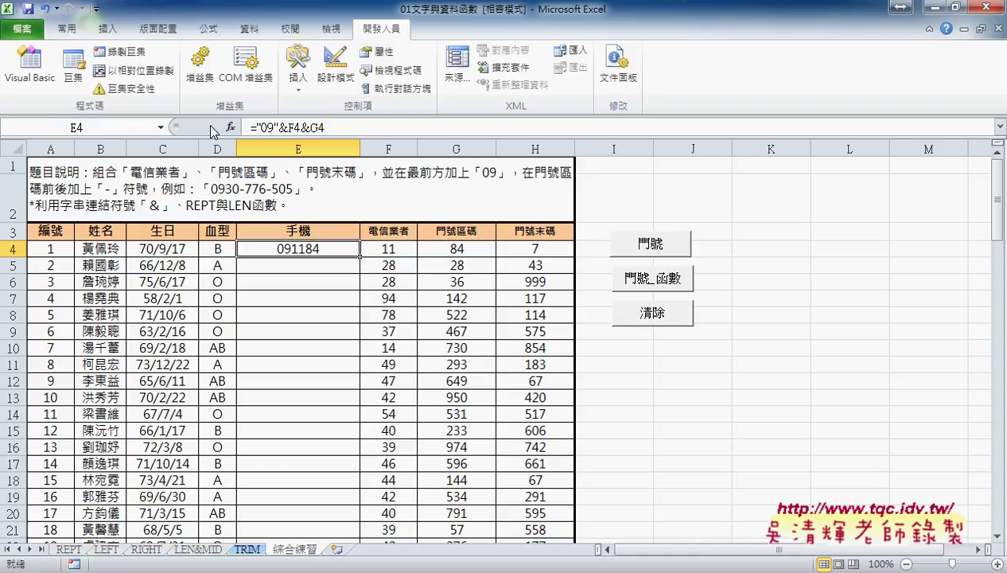
left_click(309, 127)
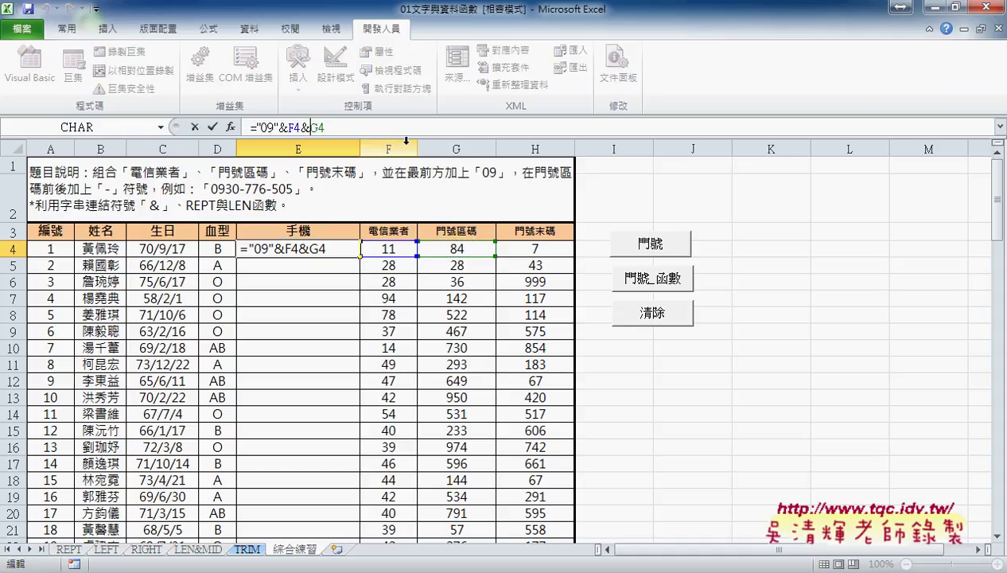
type("\"")
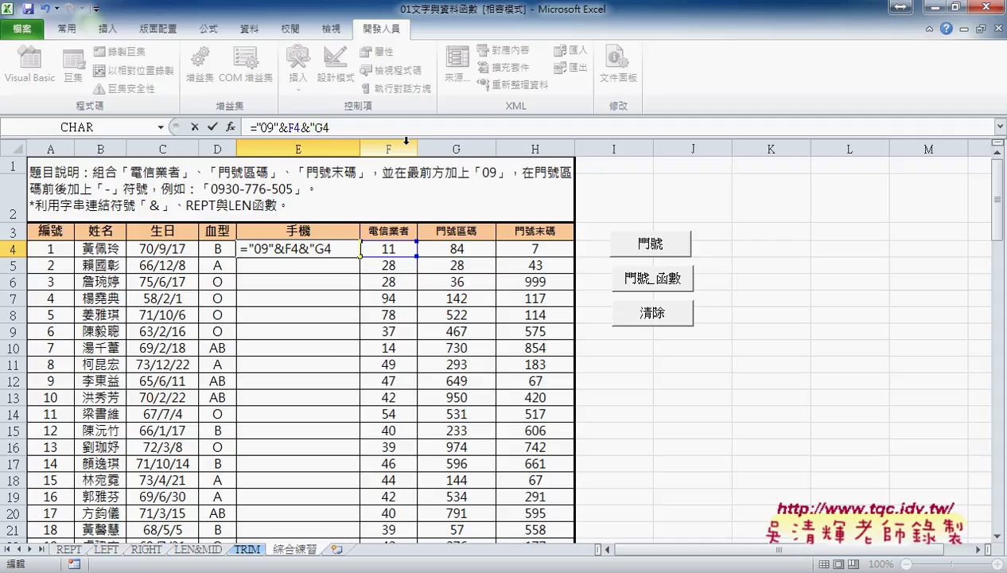
type("-\"")
type("&")
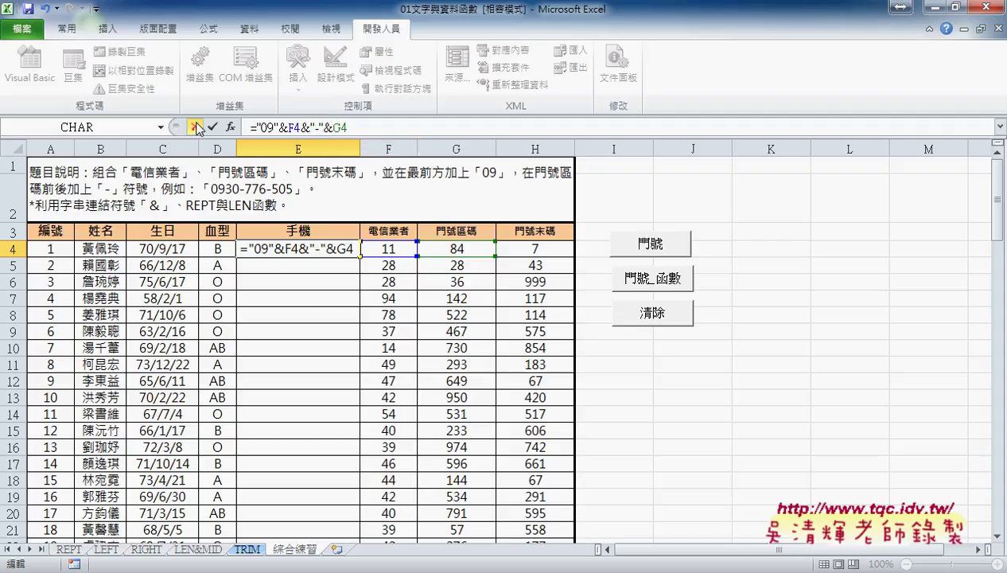
left_click(212, 126)
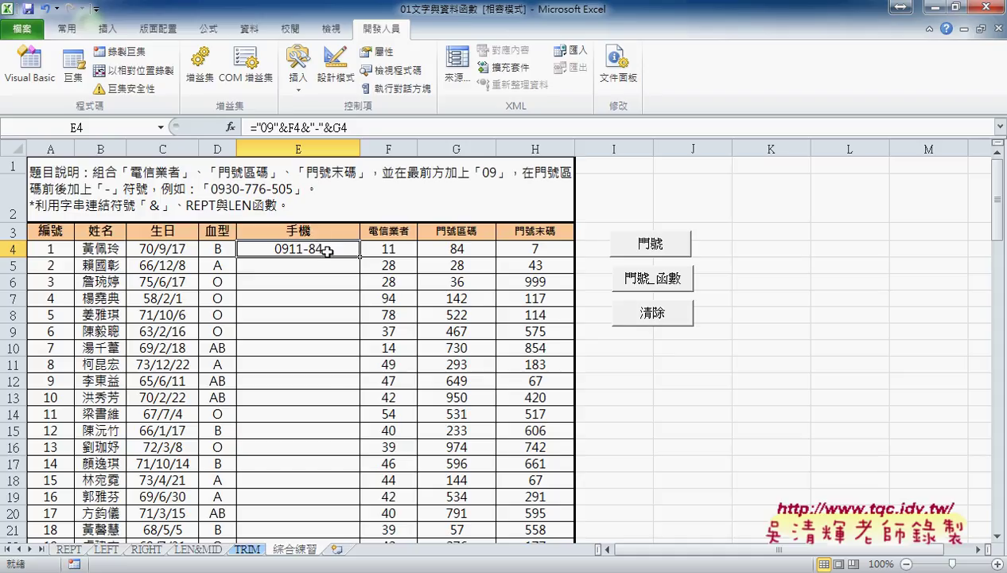
Trim E4's formula to ="09"&F4&"-"& by removing the extra "0"& and G4
left_click(332, 127)
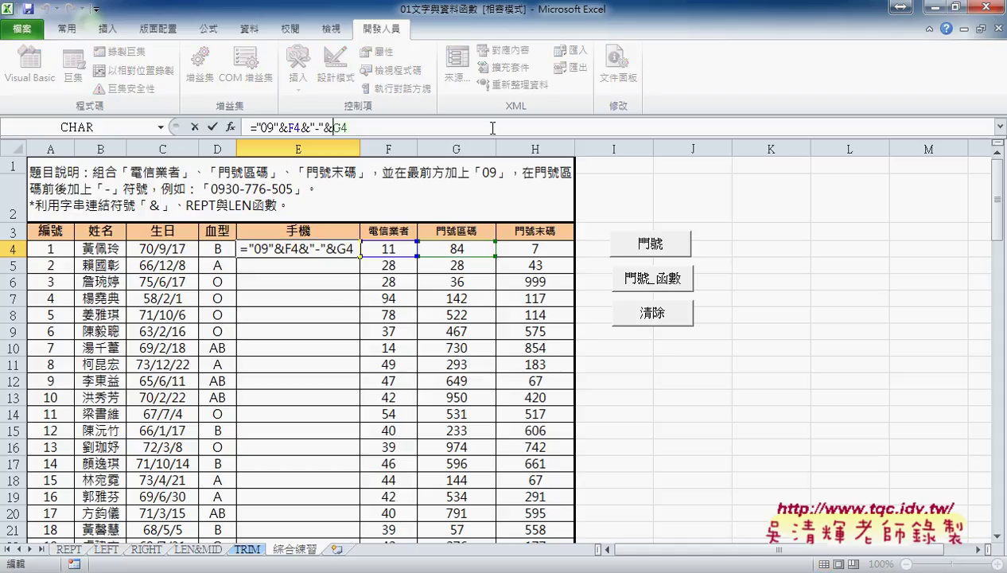
type("\"")
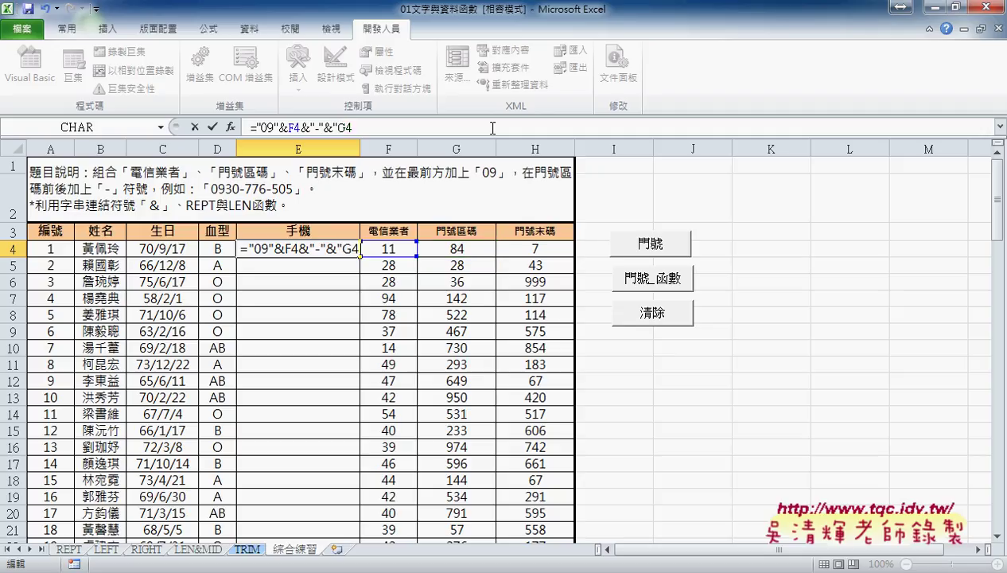
type("0\"&")
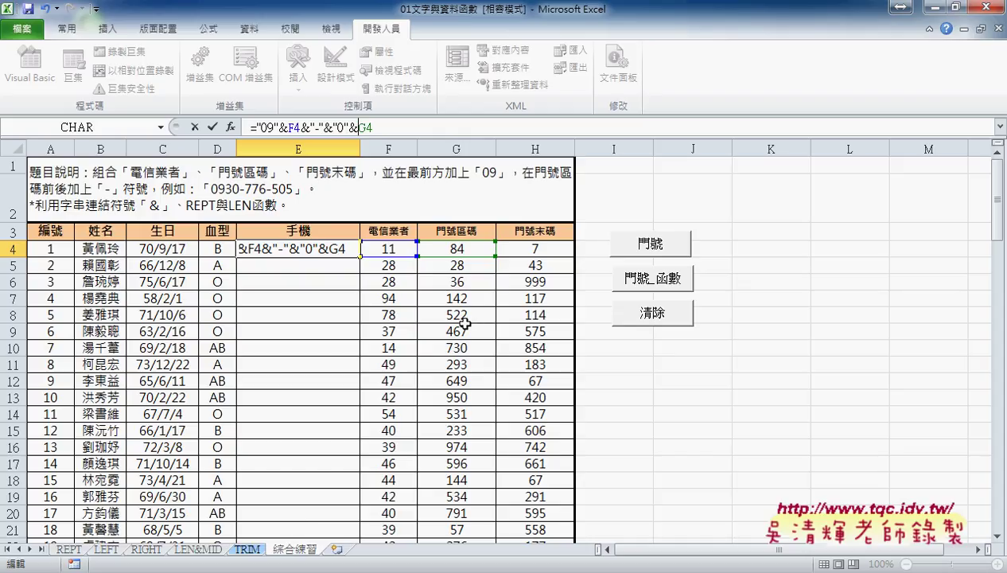
left_click_drag(333, 126, 358, 126)
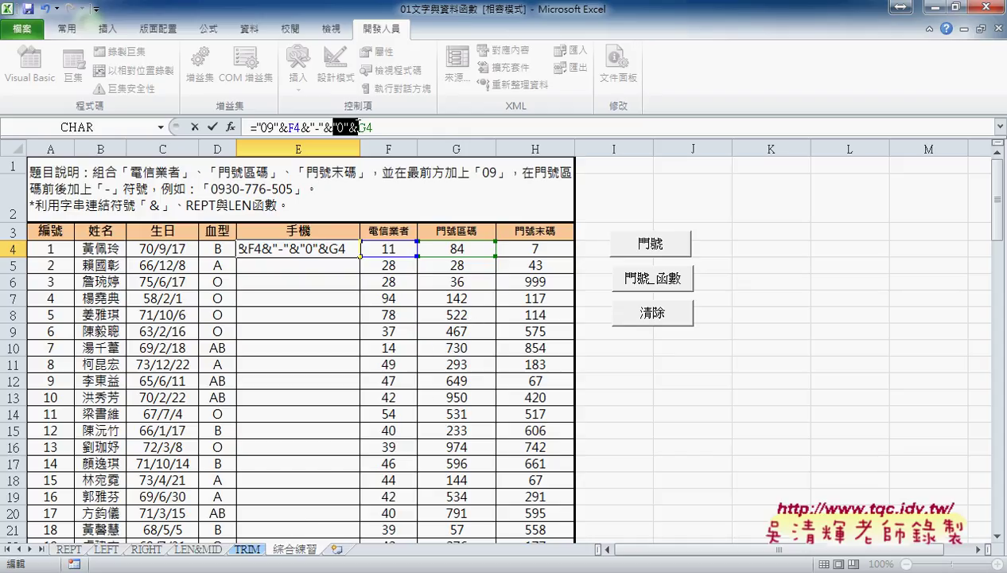
key("Delete")
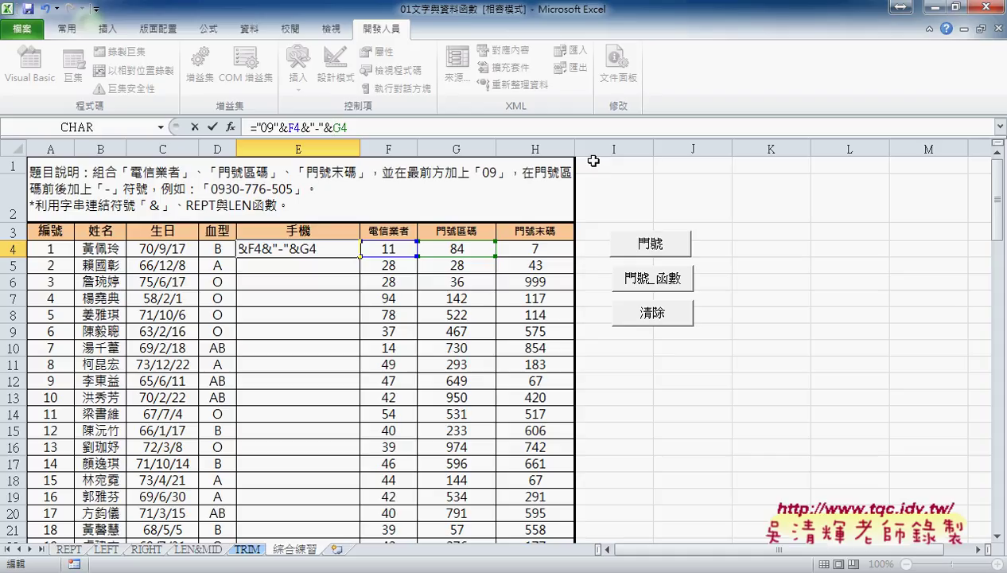
key("BackSpace")
key("BackSpace")
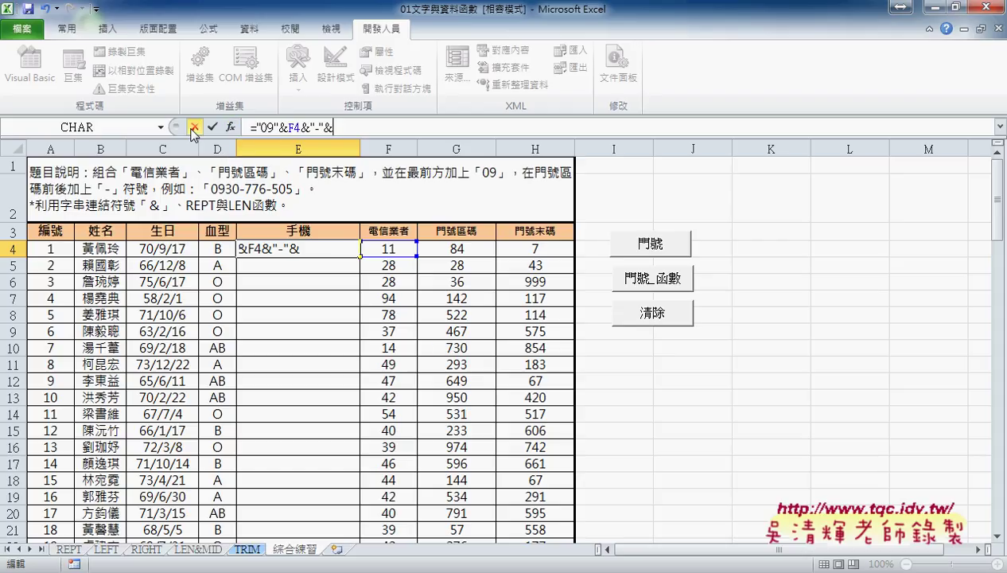
left_click(162, 128)
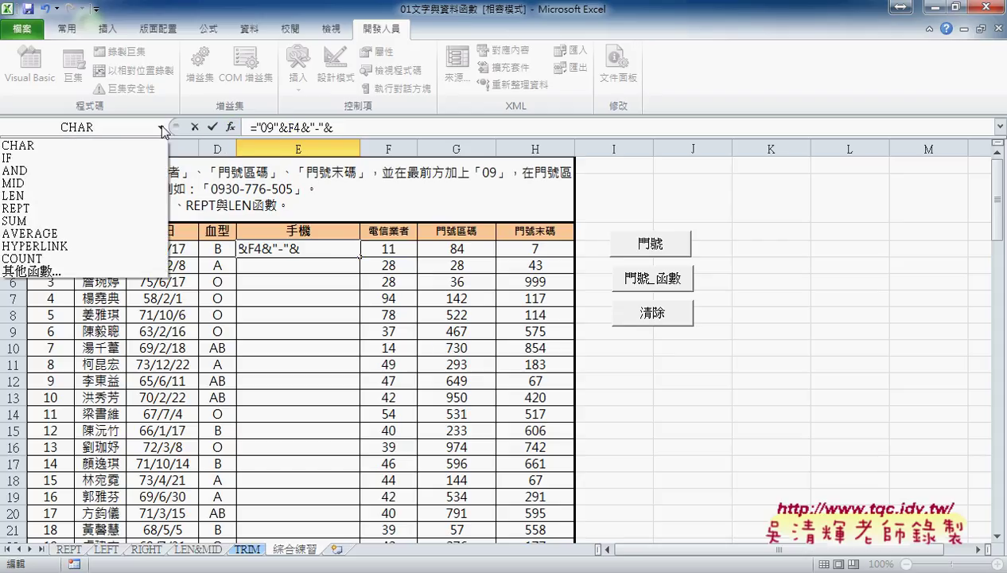
Append REPT("0",3-LEN(G4)) to E4's formula so E4 shows 0911-0
left_click(87, 207)
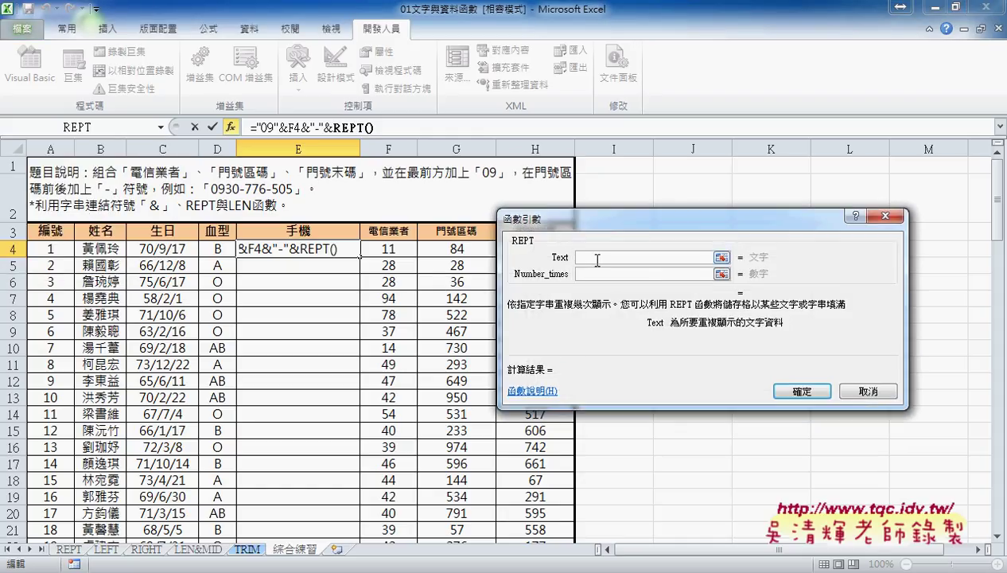
type("0")
left_click(608, 274)
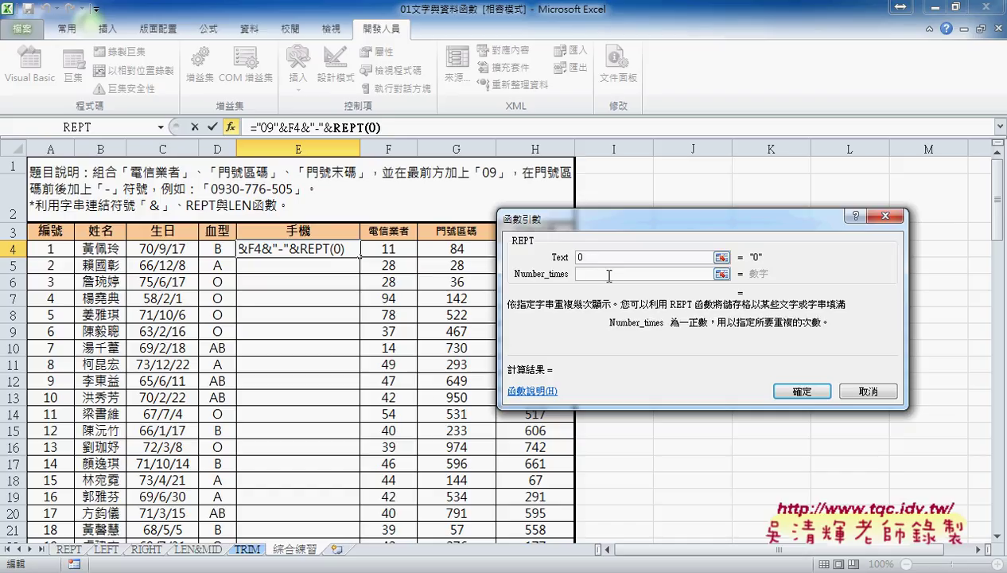
left_click(577, 256)
type("\"0")
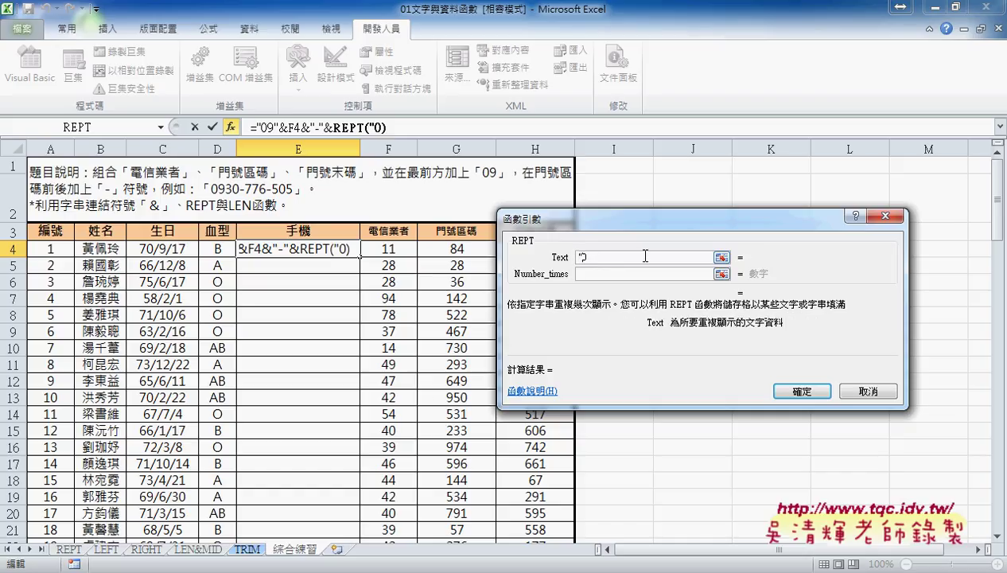
type("\"")
left_click(588, 273)
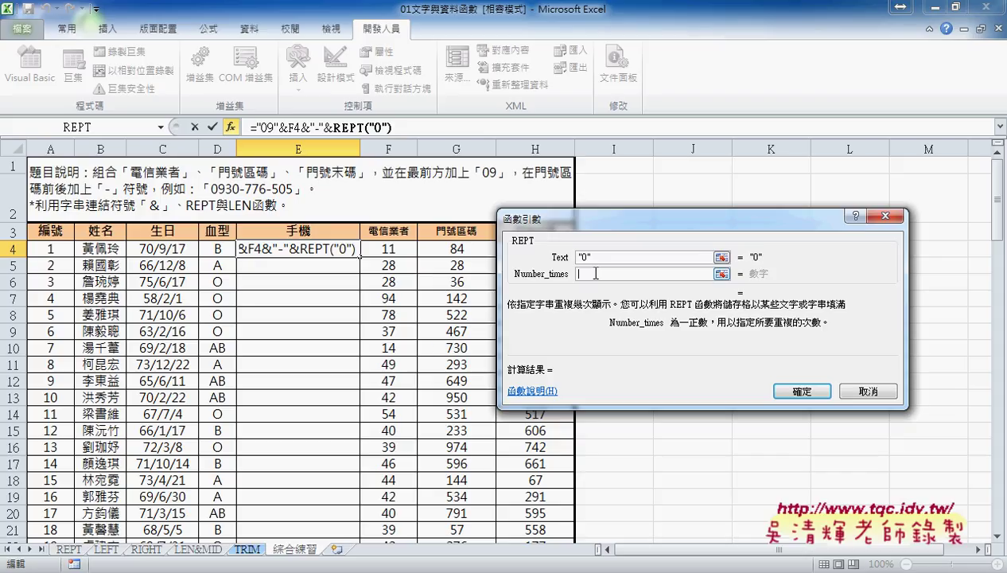
left_click_drag(610, 226, 714, 226)
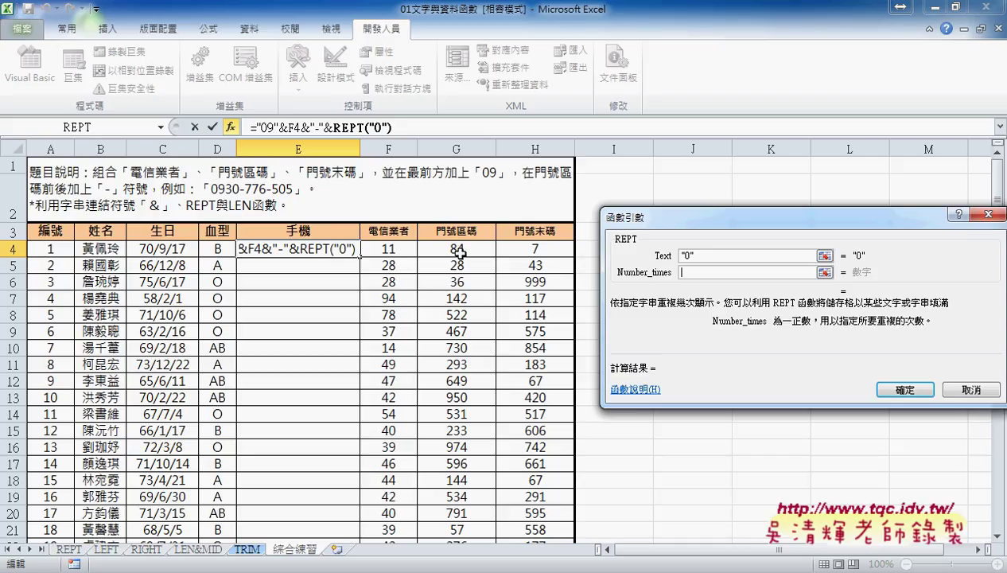
type("3")
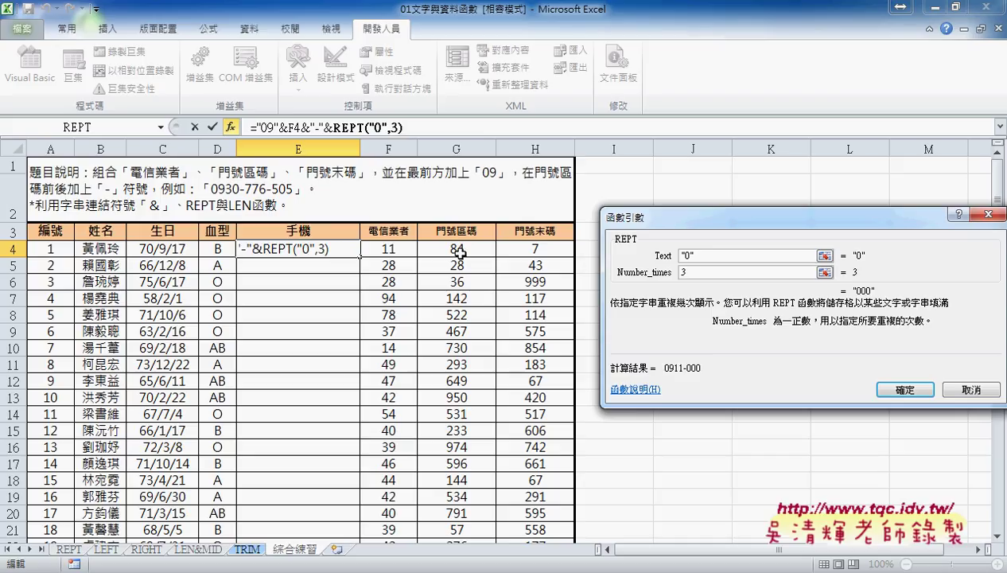
type("-")
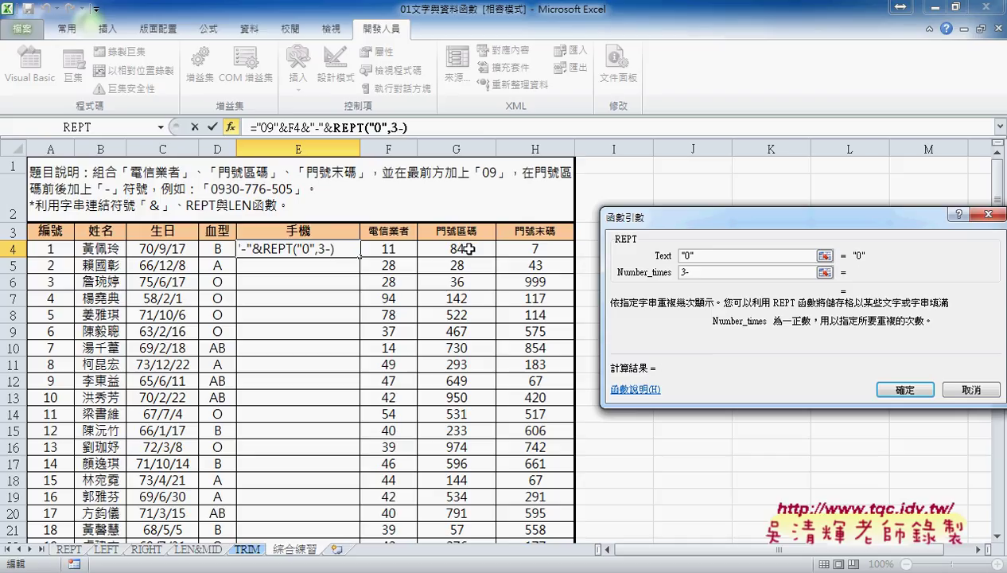
type("len")
type("(")
left_click(452, 249)
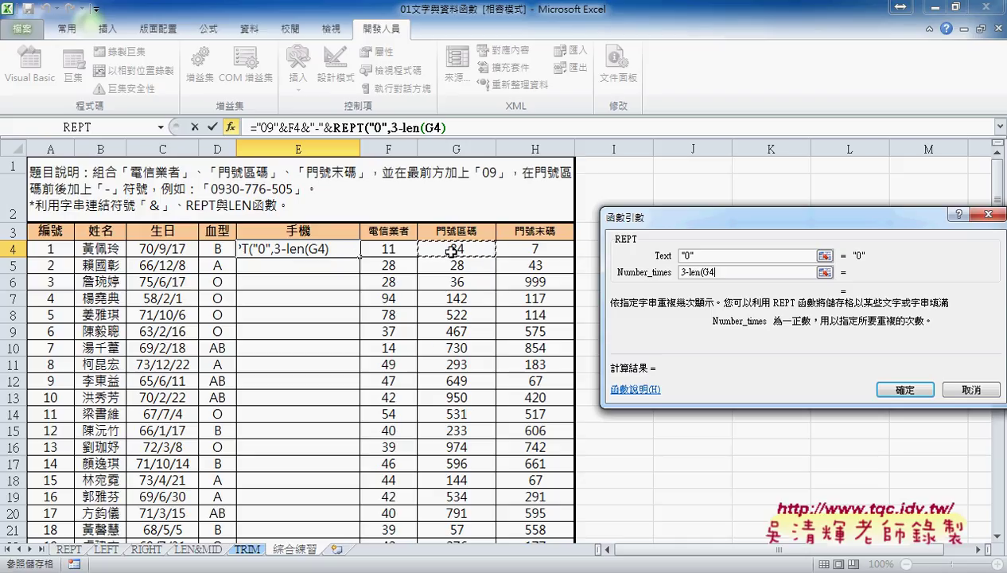
type(")")
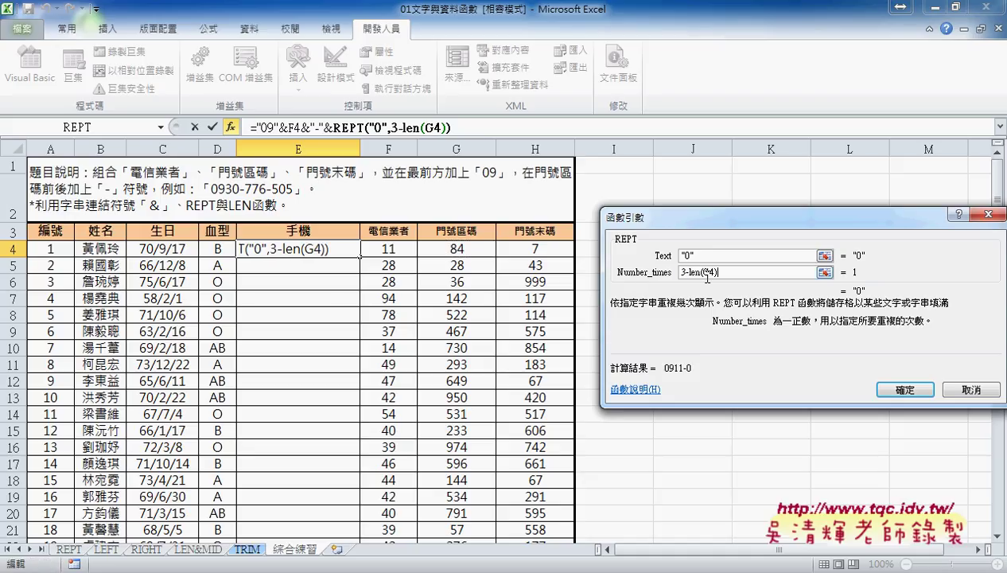
left_click_drag(719, 273, 692, 274)
left_click(904, 390)
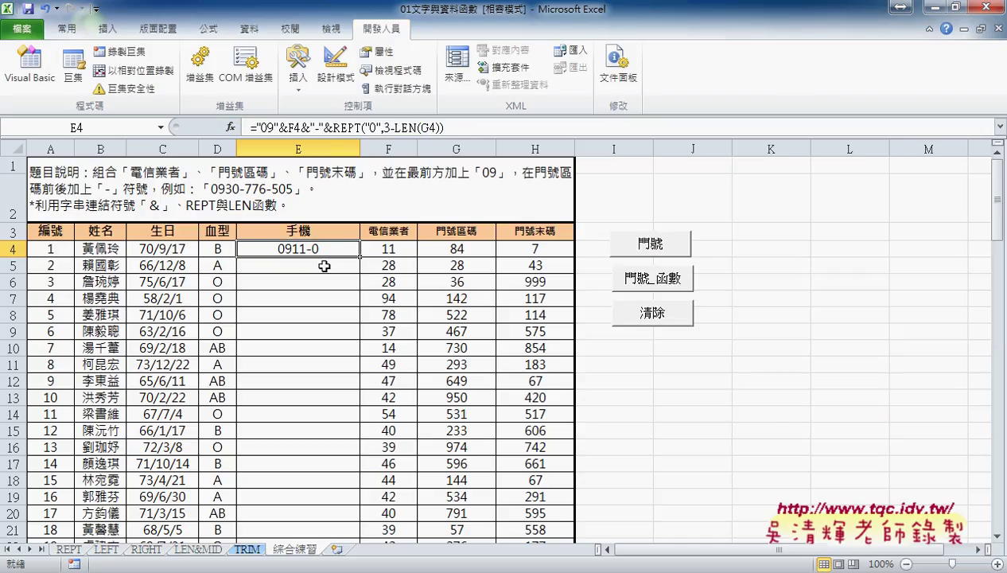
Add &G4 after the REPT padding so E4 displays 0911-084
left_click(529, 127)
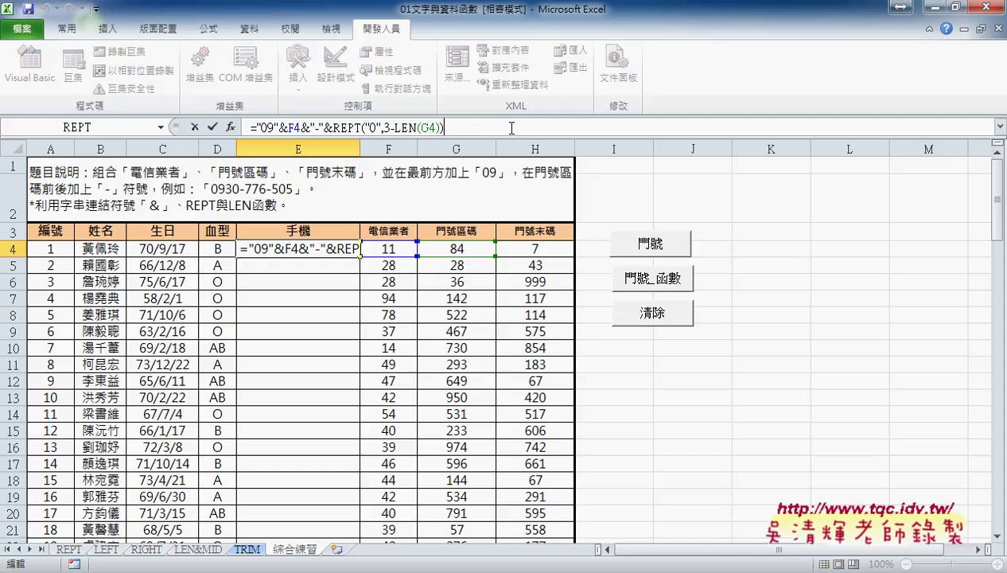
type("&")
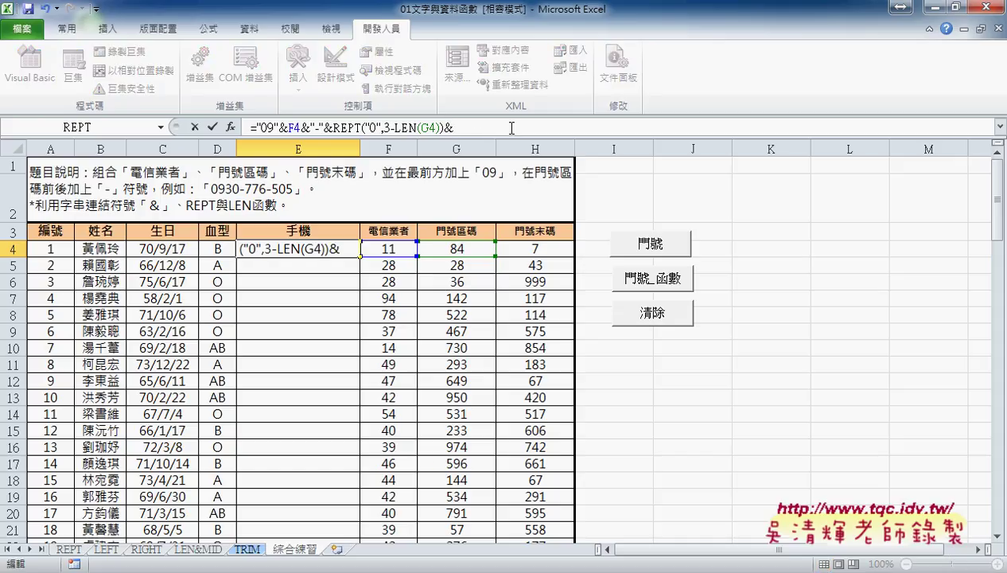
left_click(472, 250)
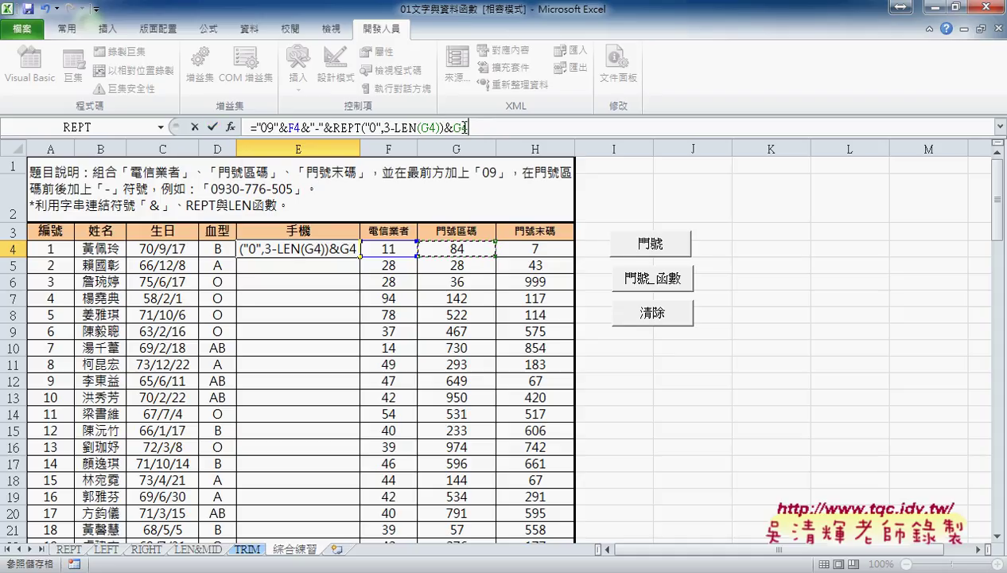
left_click(212, 126)
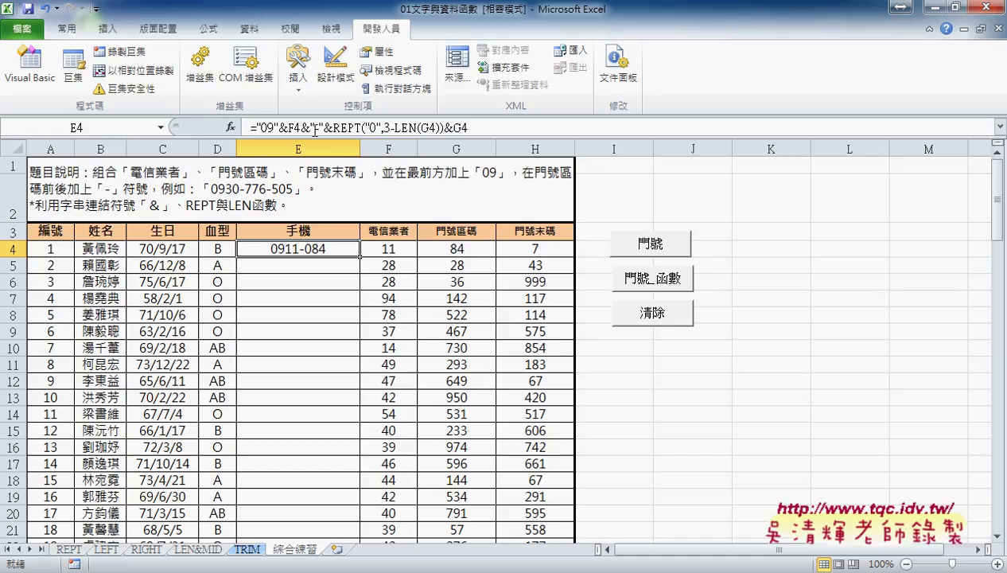
Append a copy of &"-"&REPT("0",3-LEN(G4))&G4 to E4's formula and repoint its LEN to H4
left_click_drag(301, 127, 481, 129)
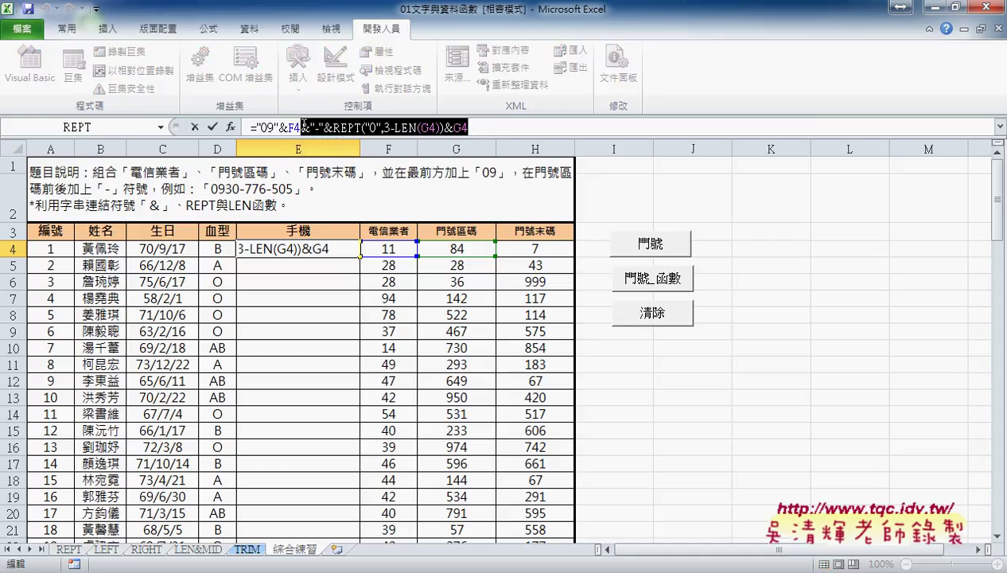
left_click(478, 127)
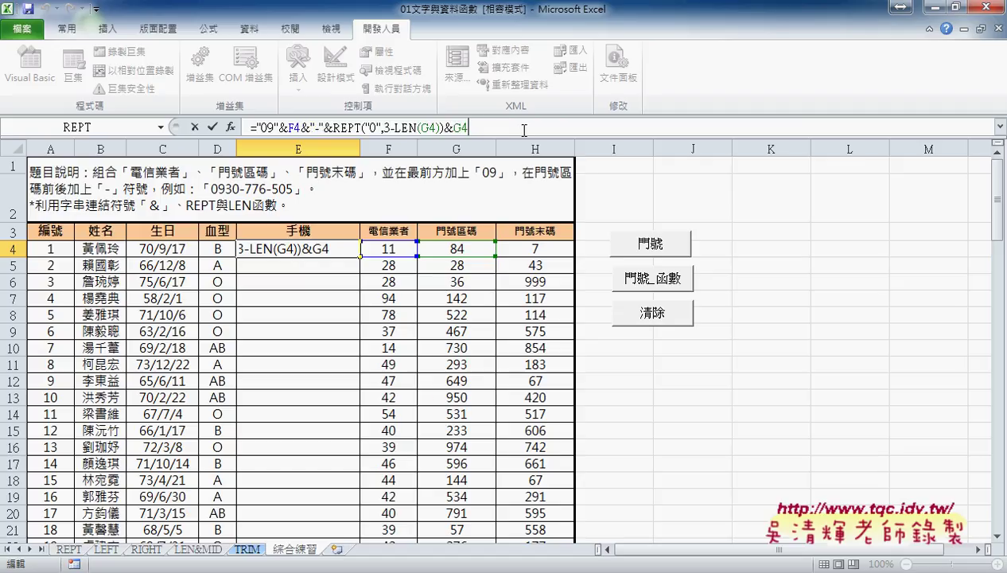
key("ctrl+v")
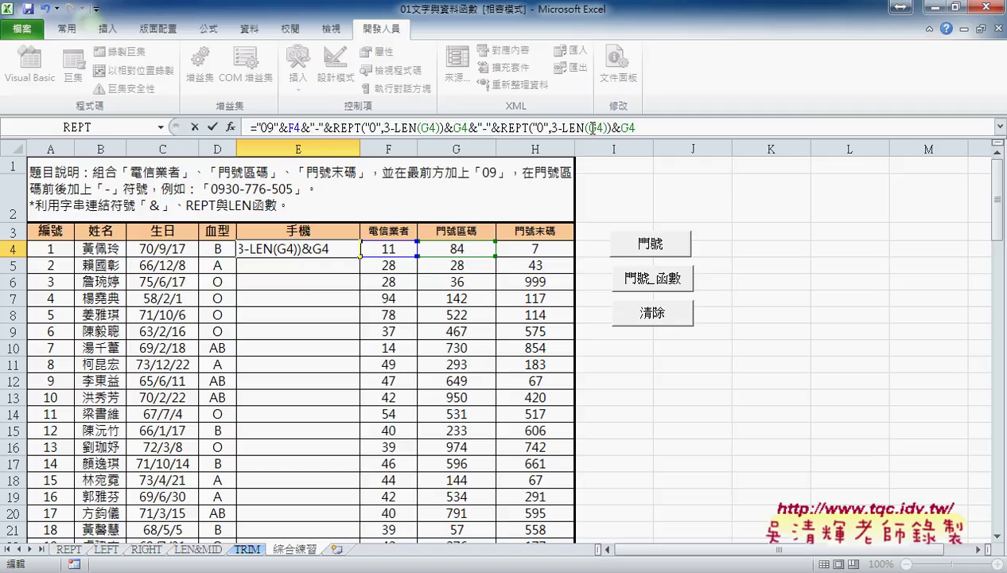
left_click_drag(590, 127, 598, 127)
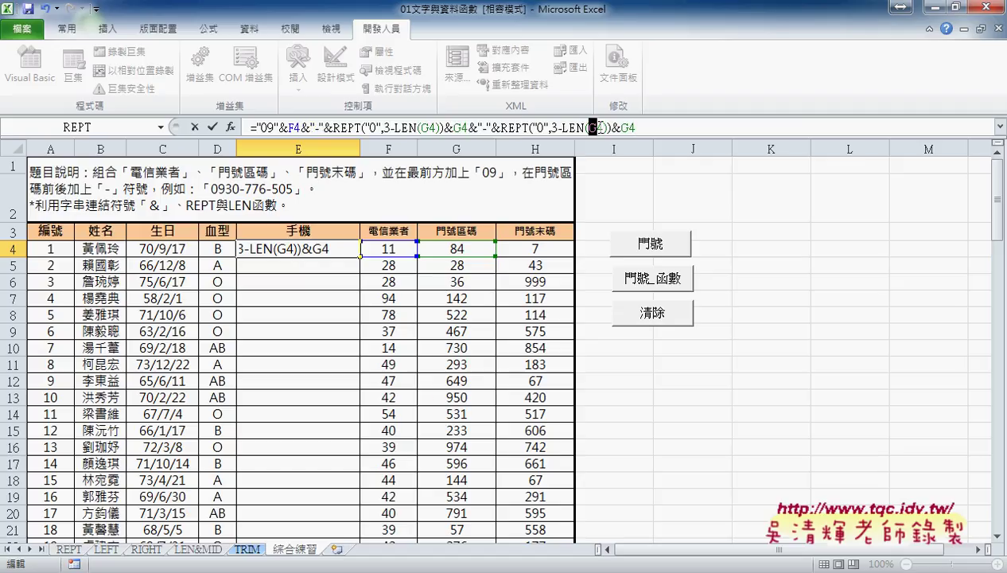
left_click(548, 248)
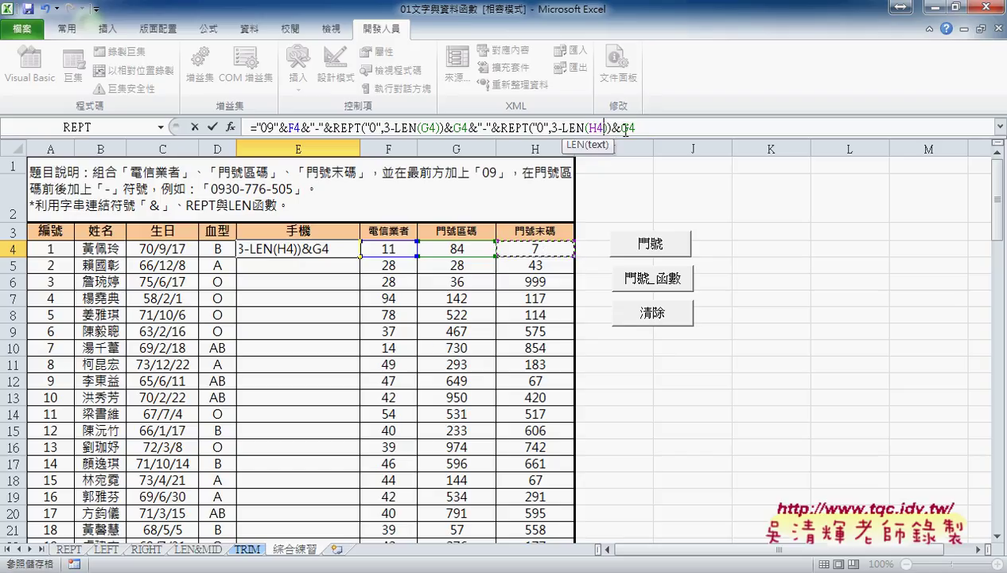
left_click_drag(621, 127, 636, 127)
Change the final G4 to H4, commit the formula, and fill it down column E
left_click(555, 247)
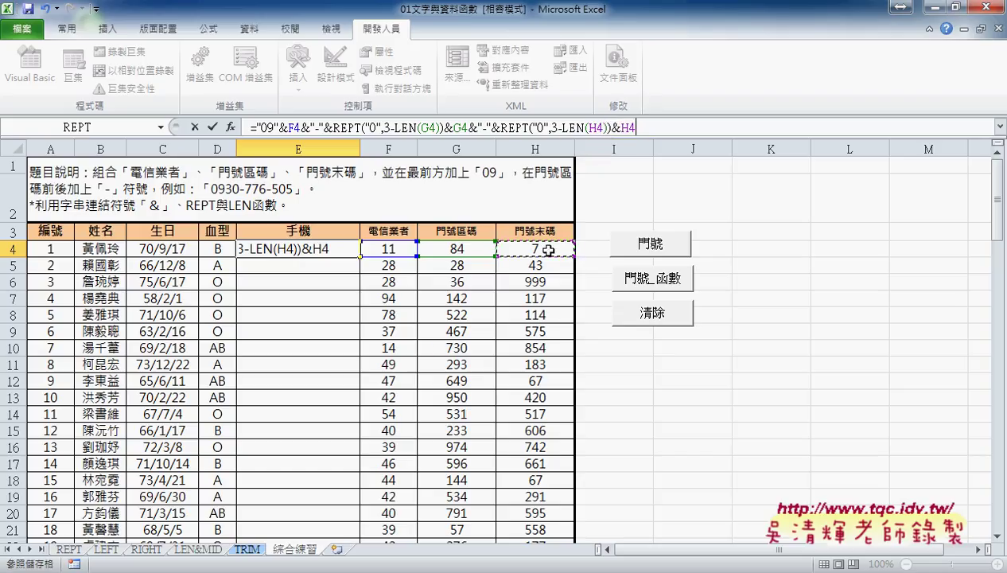
left_click(211, 126)
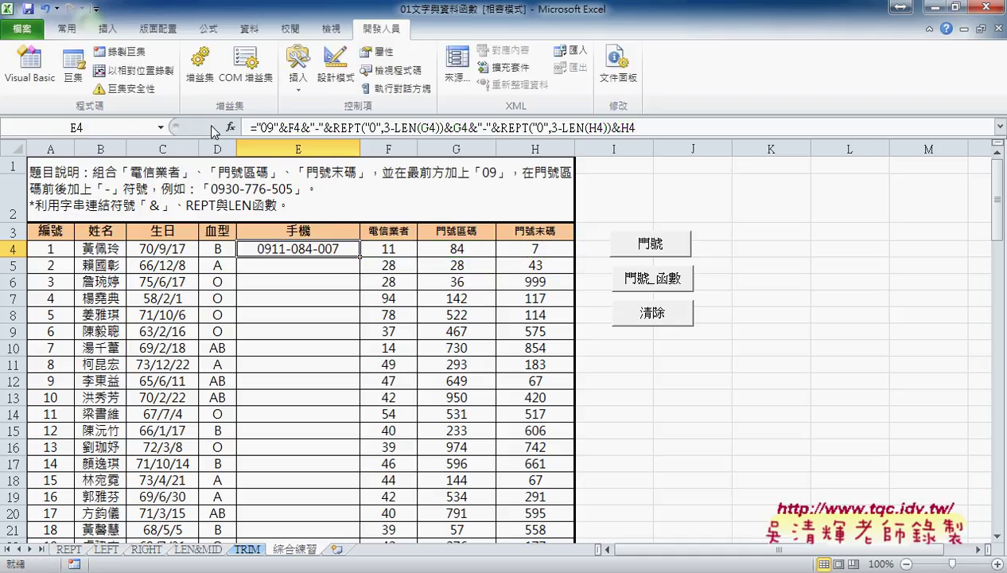
double_click(362, 254)
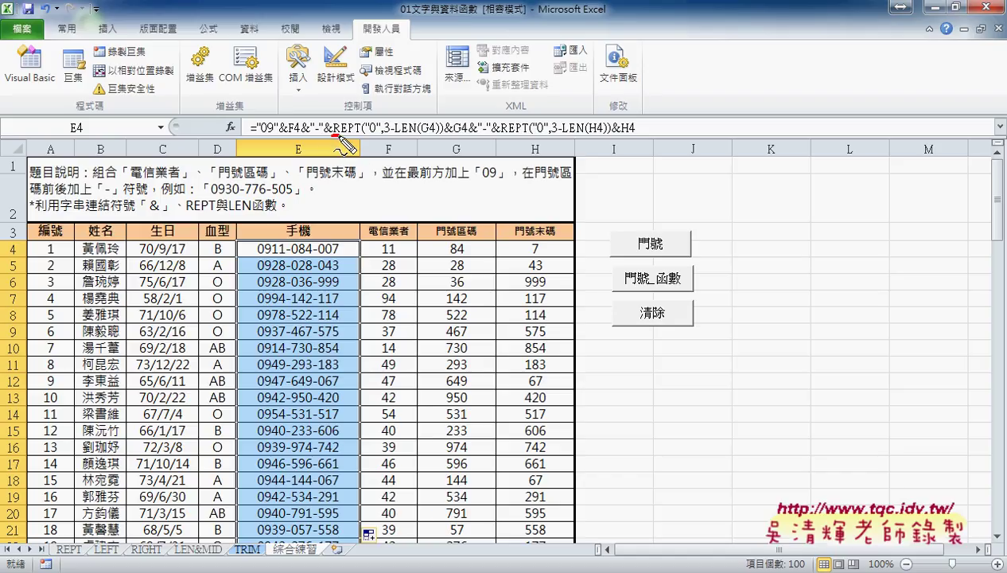
Underline LEN(G4) with the pen, clear the annotation, and switch to the browser
left_click_drag(395, 135, 450, 137)
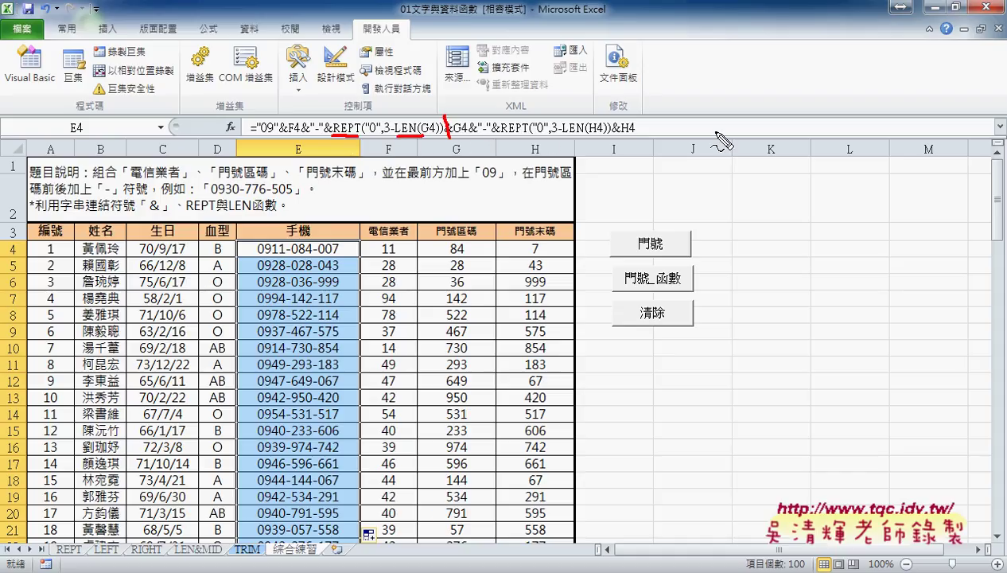
key("Escape")
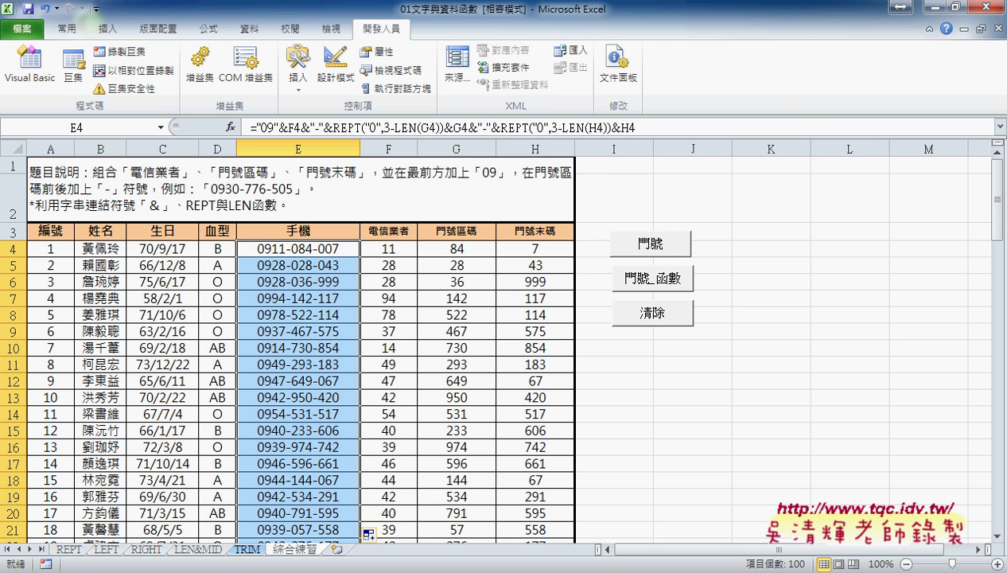
left_click(159, 501)
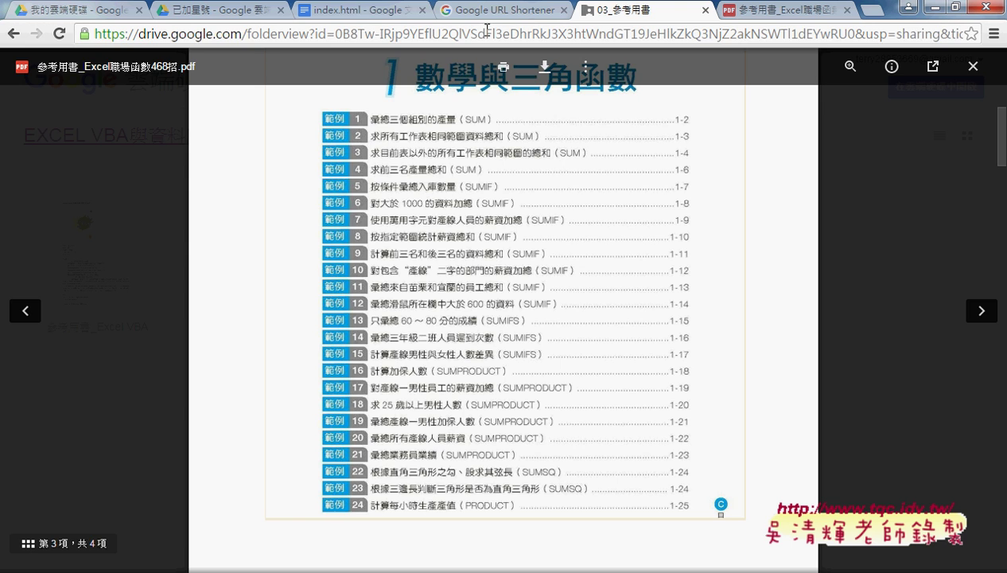
In the index.html notes, select the 綜合練習1 REPT/LEN phone formula line
left_click(358, 11)
scroll(421, 315, "up", 3)
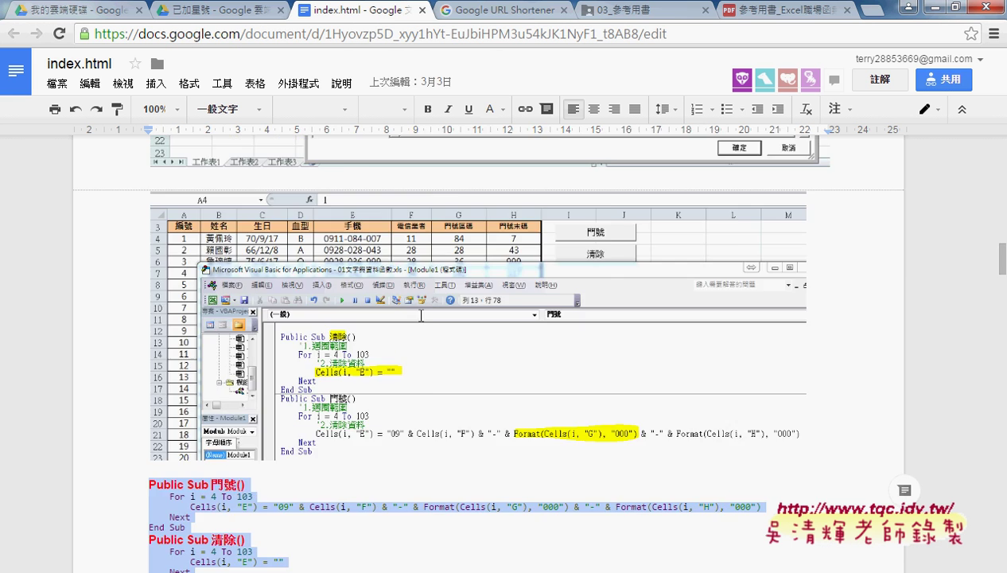
scroll(421, 315, "up", 5)
scroll(319, 270, "up", 5)
scroll(209, 232, "up", 5)
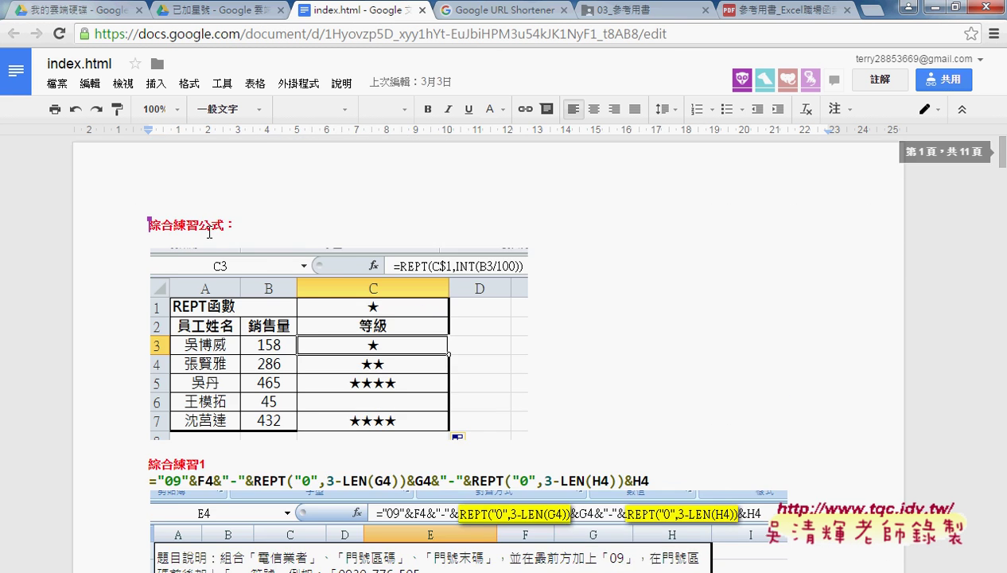
scroll(209, 232, "down", 3)
left_click(435, 232)
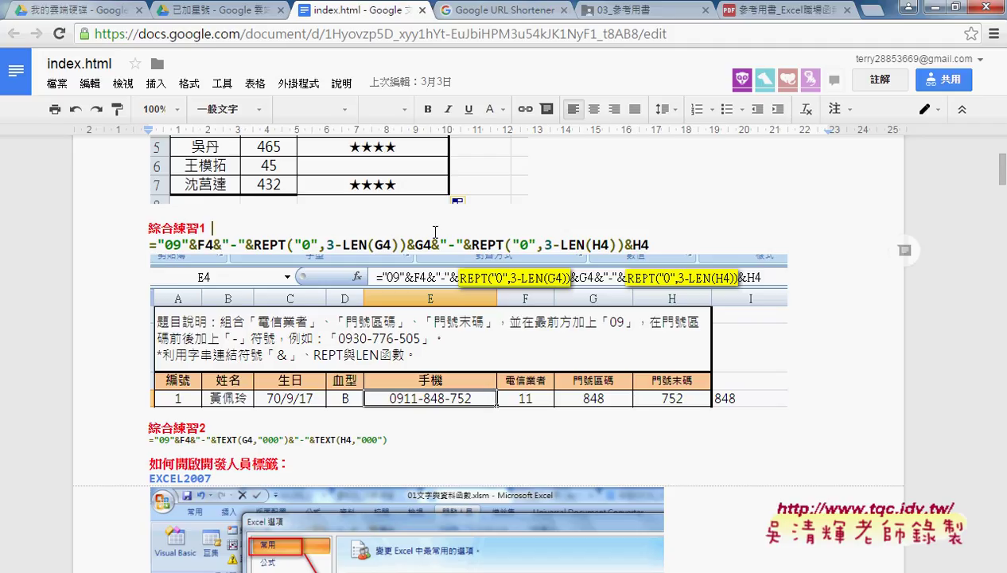
triple_click(645, 245)
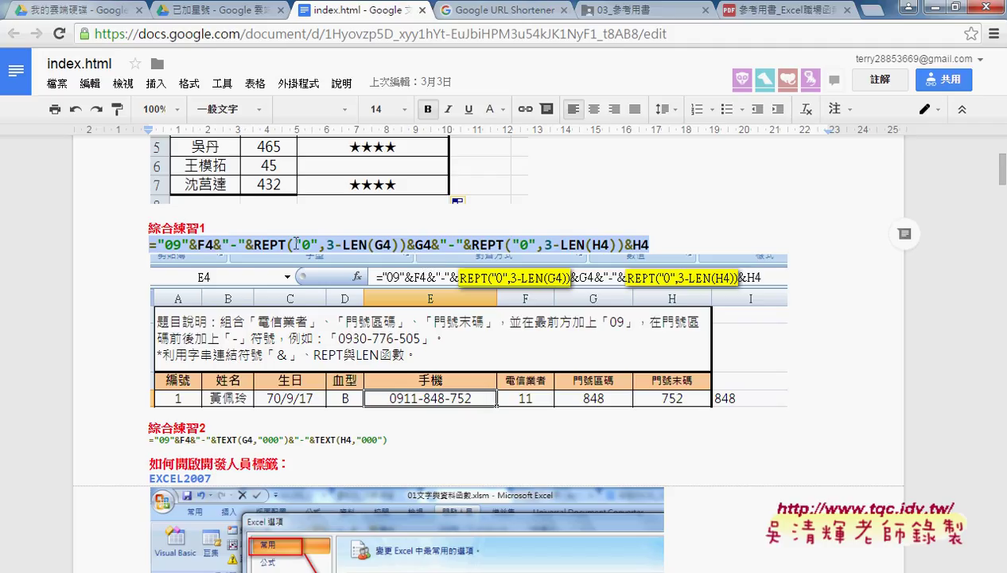
Back in Excel, delete the REPT part so E4 reads ="09"&F4&"-"&
left_click(934, 12)
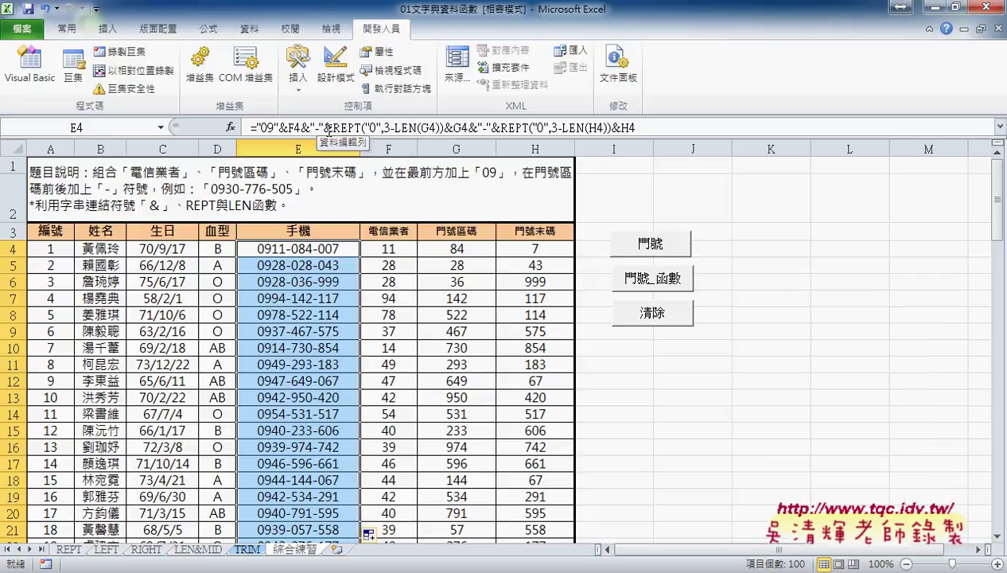
left_click_drag(324, 127, 715, 129)
key("Delete")
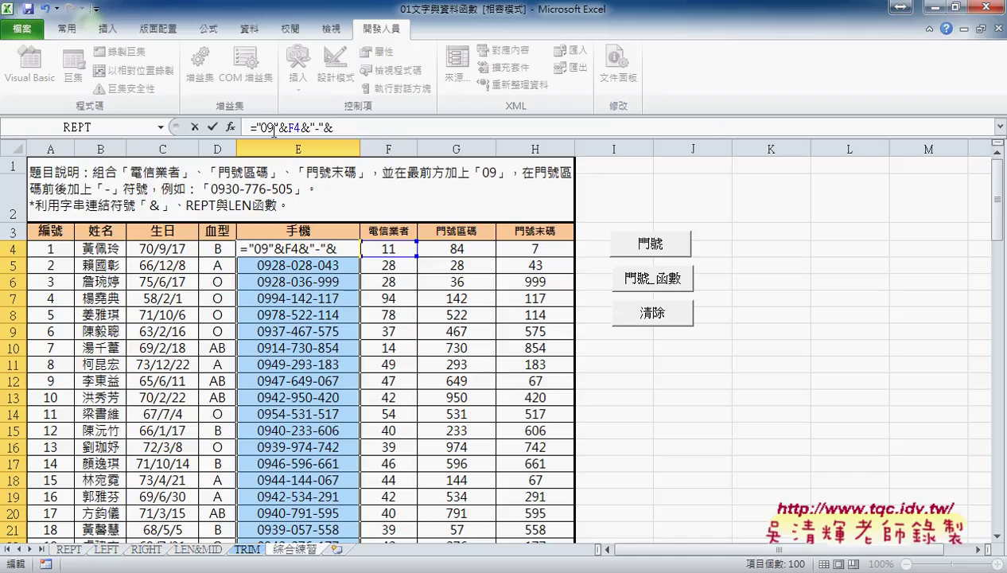
Pick the TEXT function from the Text category in the Insert Function dialog
left_click(161, 127)
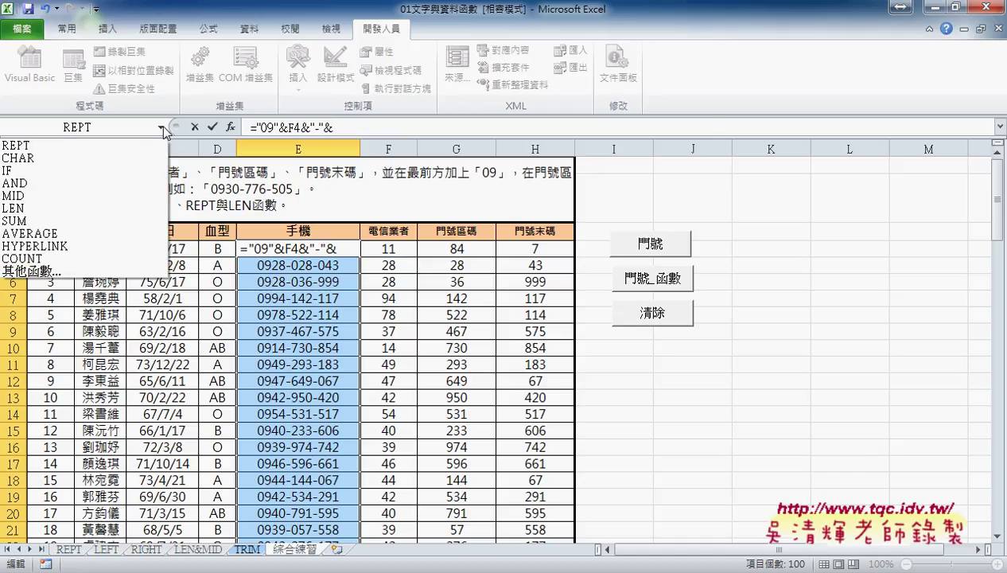
left_click(63, 270)
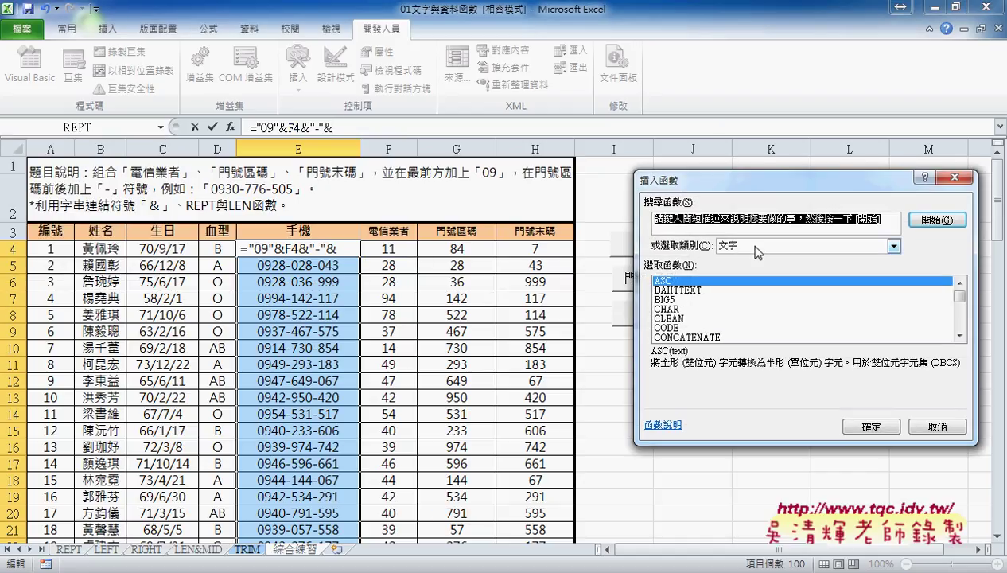
left_click_drag(960, 296, 961, 326)
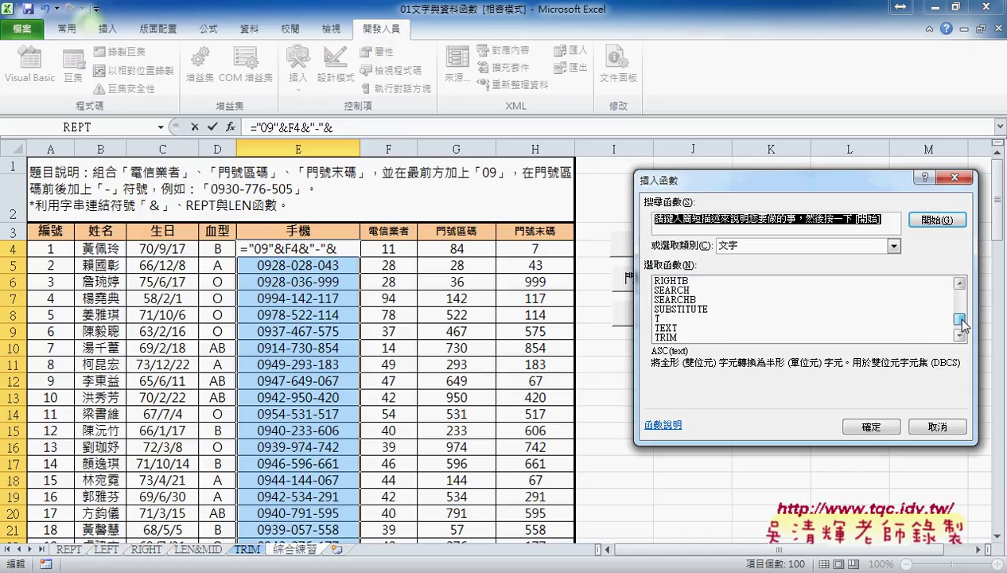
left_click(865, 328)
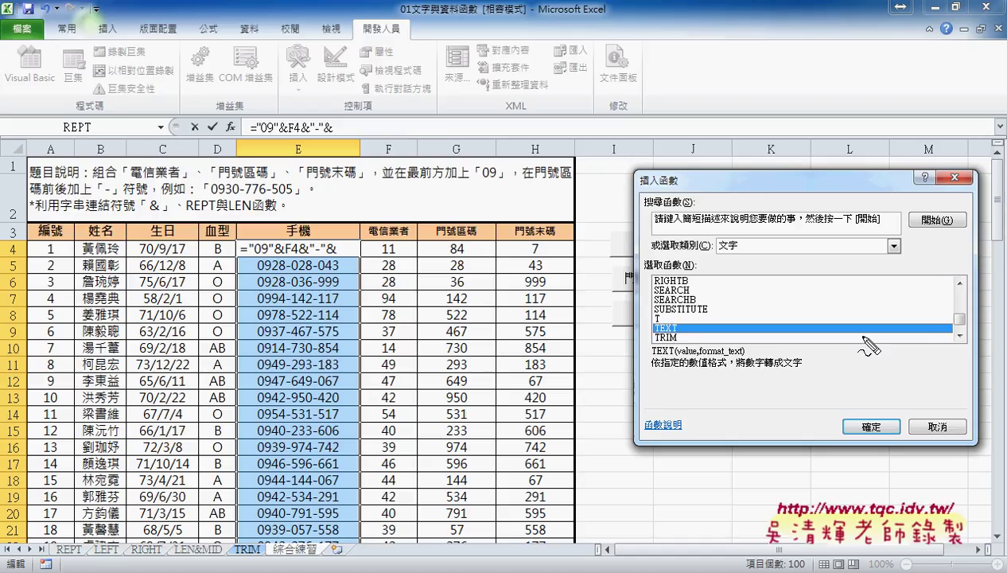
left_click_drag(653, 358, 696, 354)
mouse_move(461, 236)
left_mouse_down()
mouse_move(466, 251)
mouse_move(465, 238)
left_mouse_up()
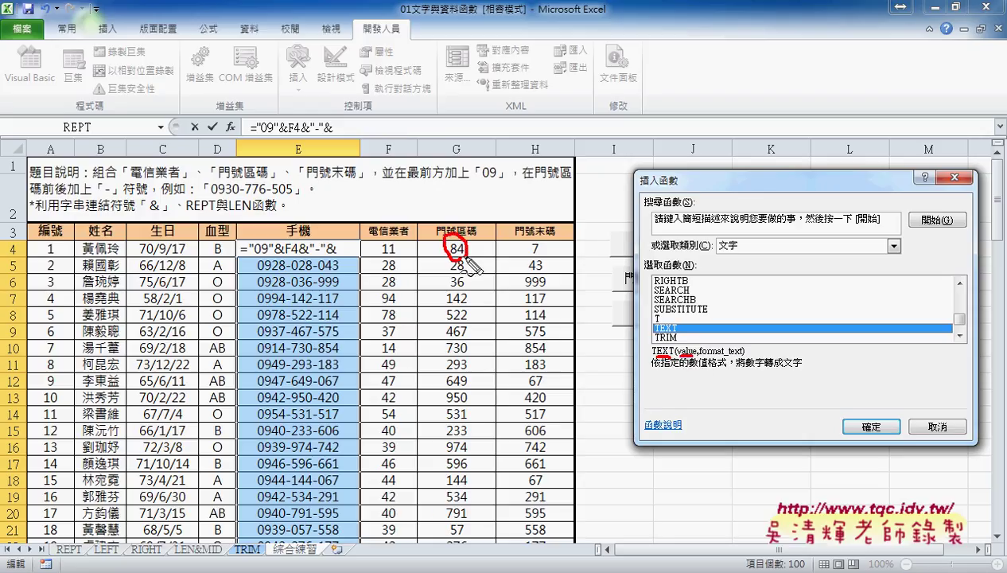
left_click_drag(708, 358, 744, 357)
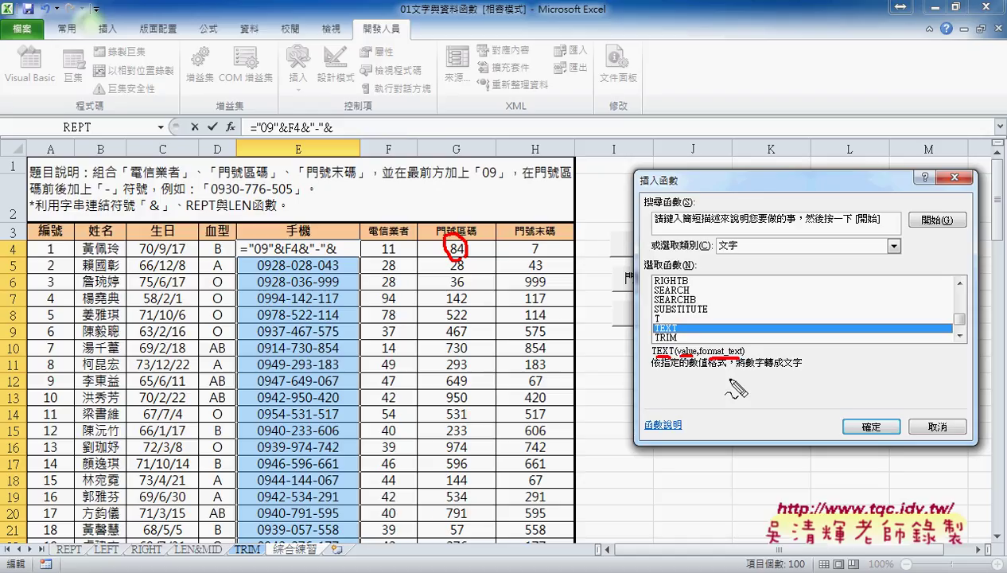
key("Escape")
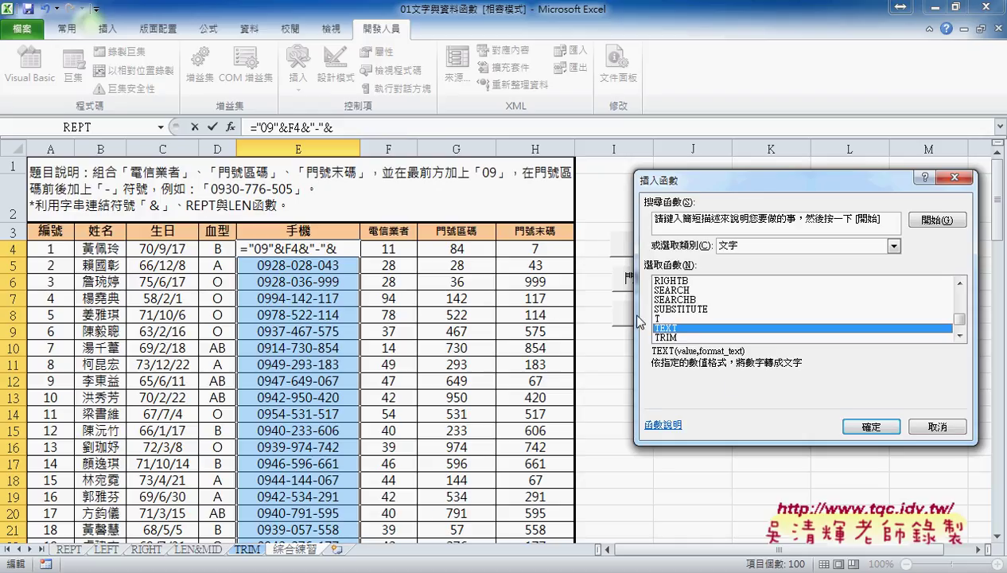
Insert TEXT with Value G4 and Format_text "000", so E4 shows 0911-084
left_click(863, 427)
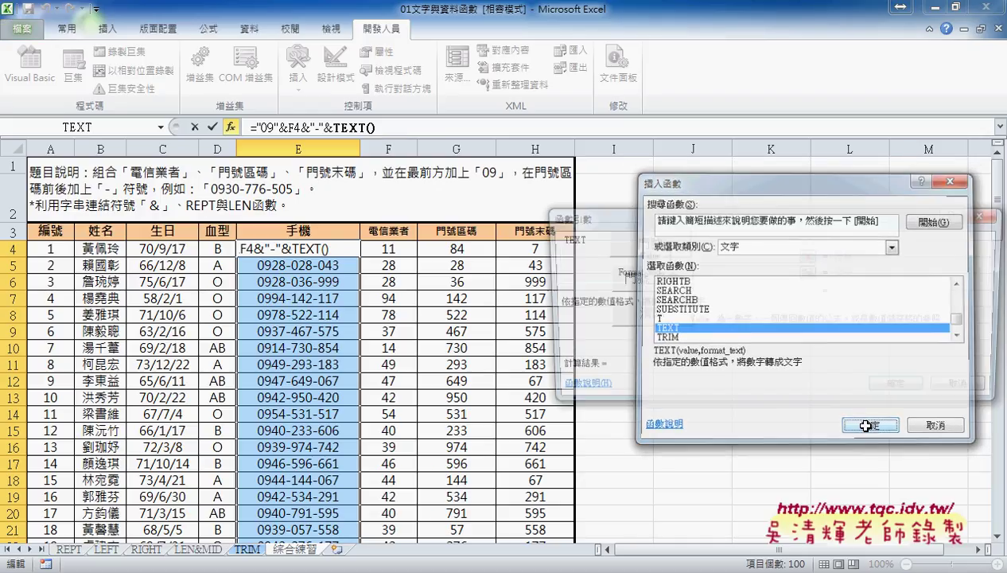
left_click(460, 251)
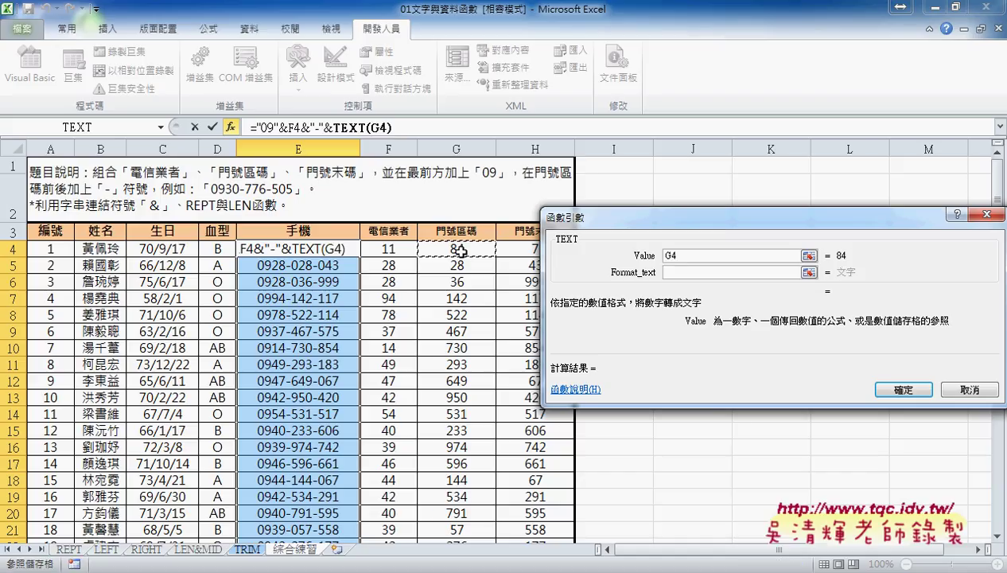
left_click(669, 272)
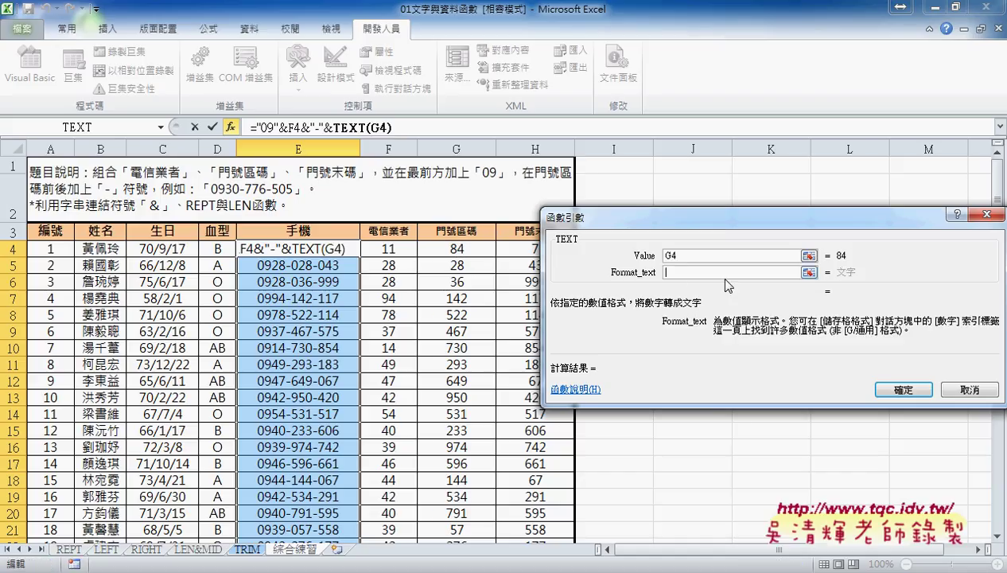
type("000")
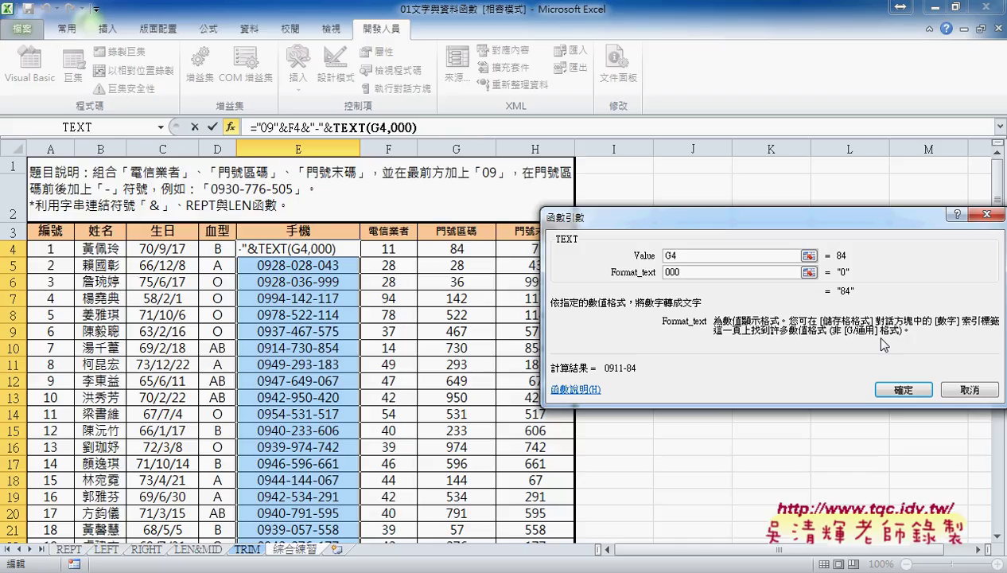
left_click(666, 273)
type("\"")
left_click(703, 272)
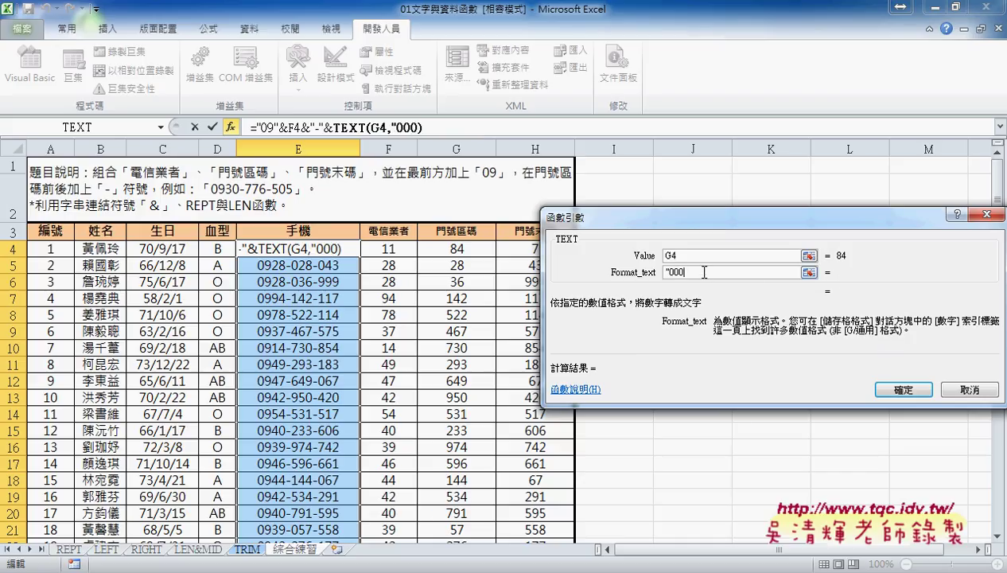
type("\"")
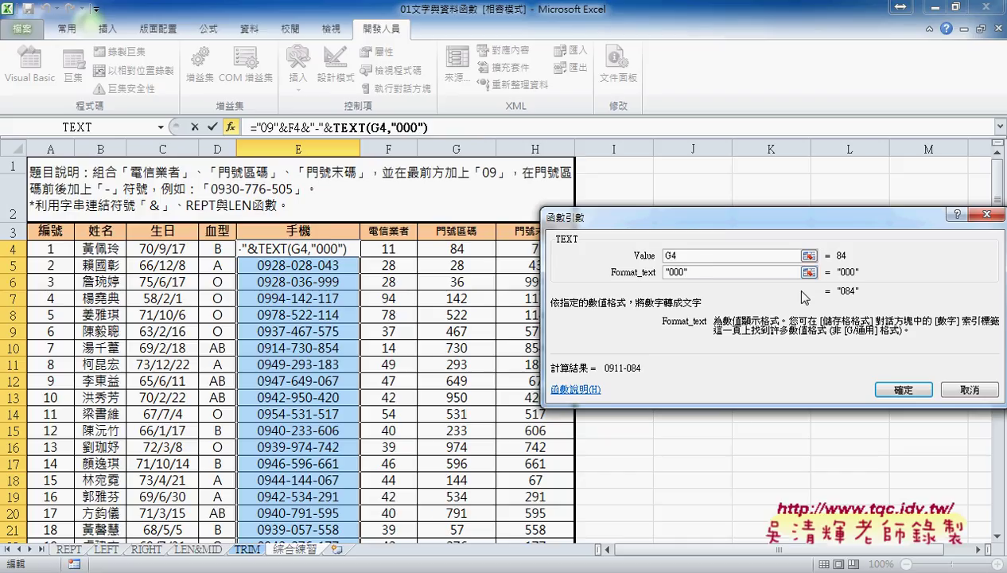
left_click(904, 390)
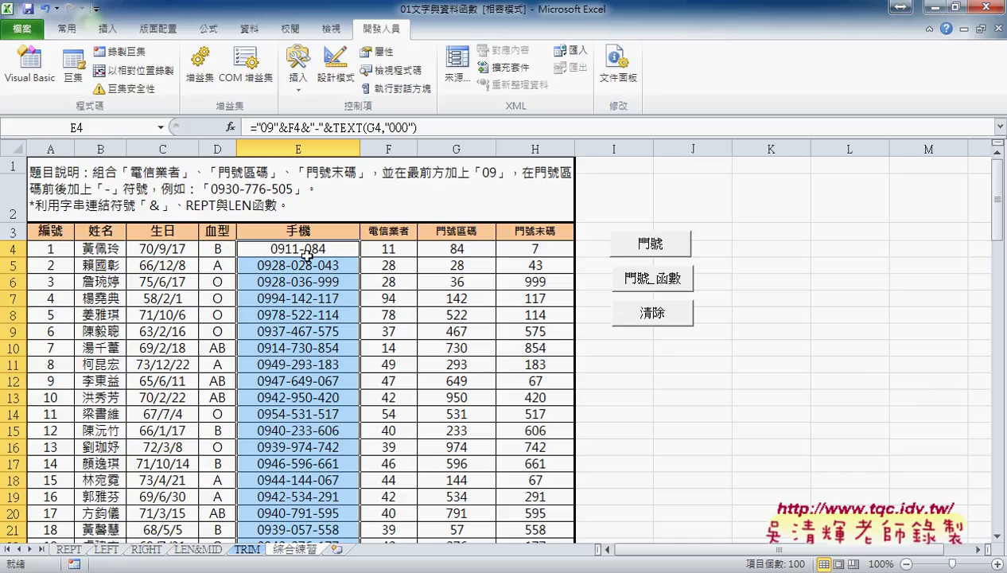
Append &"-"&TEXT(H4,"000") to E4's formula and commit it
left_click_drag(277, 127, 437, 129)
key("ctrl+c")
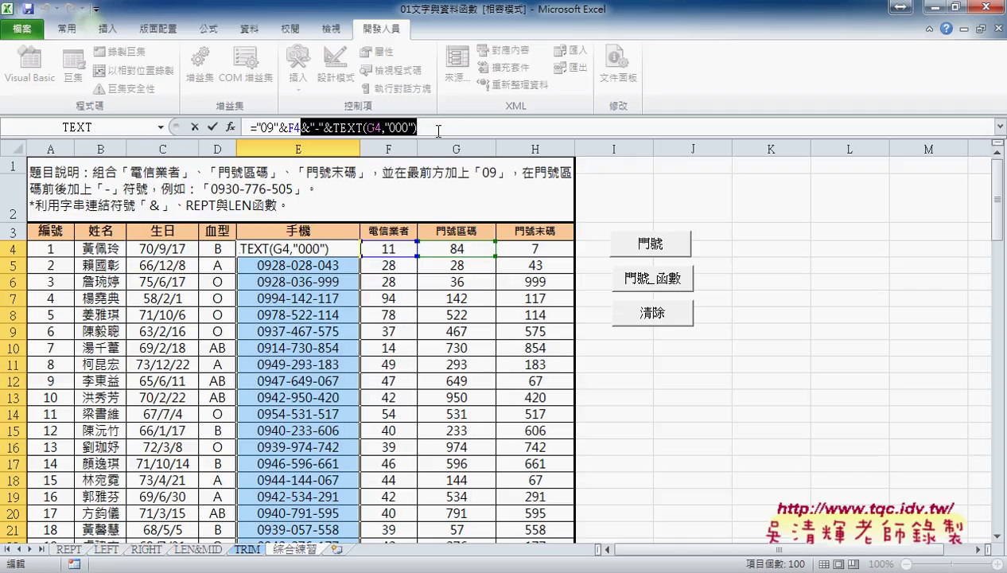
left_click(437, 130)
key("ctrl+v")
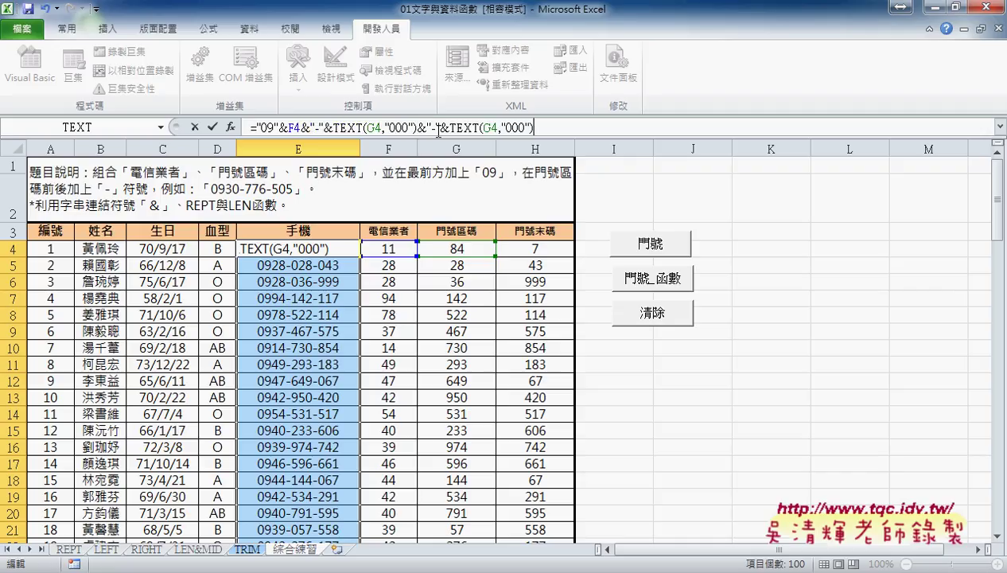
left_click_drag(496, 127, 478, 127)
left_click(524, 247)
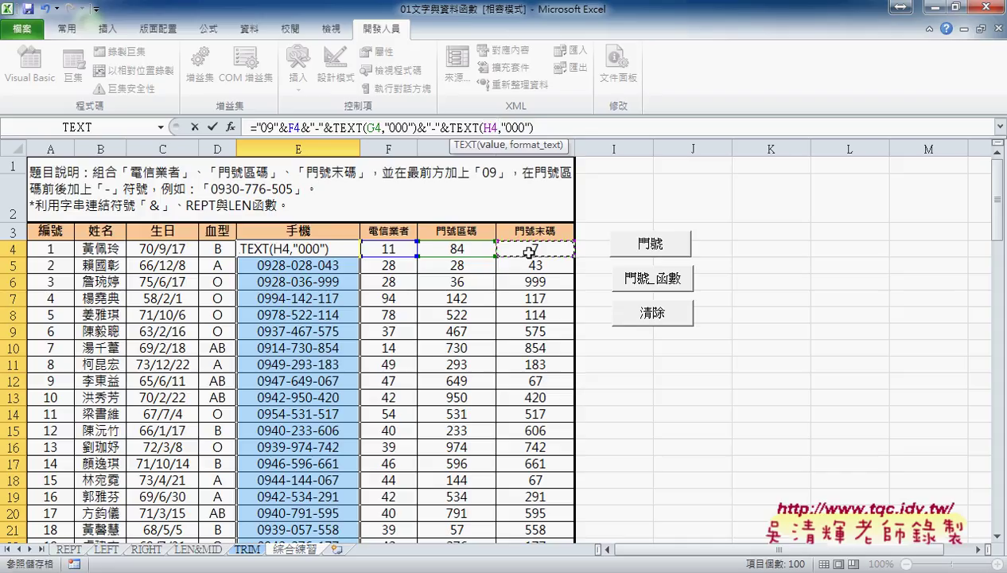
key("Return")
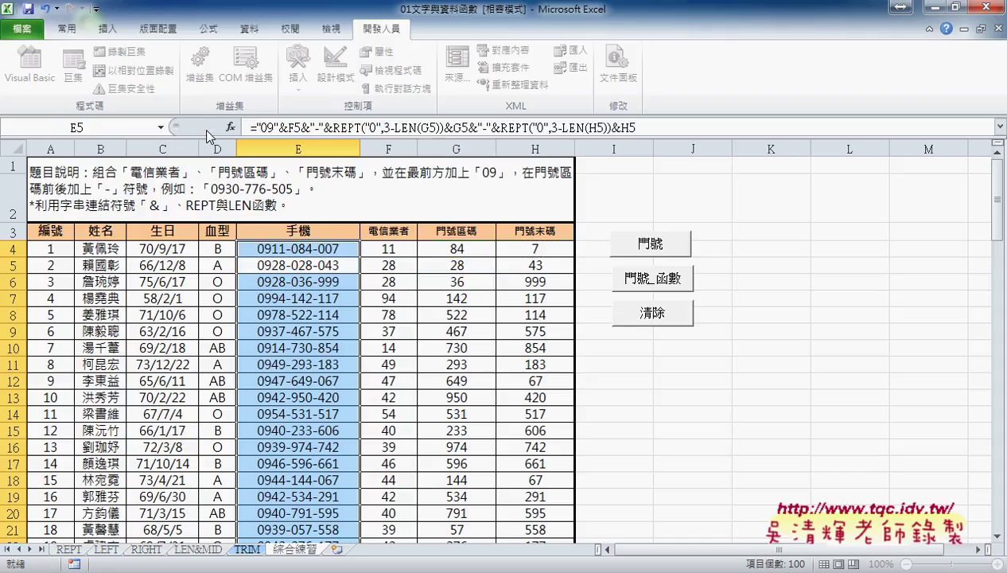
left_click(326, 247)
double_click(359, 257)
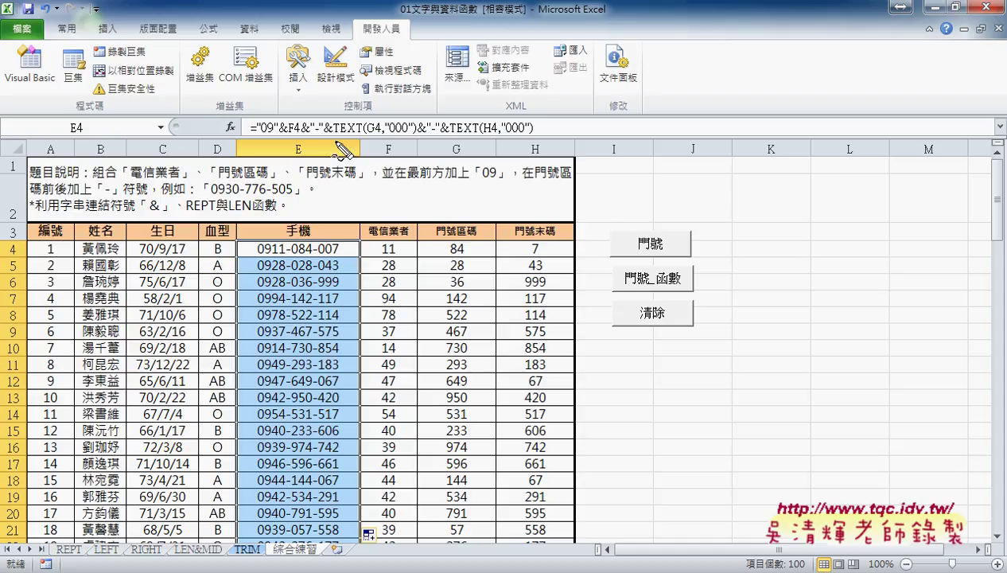
left_click_drag(332, 140, 412, 139)
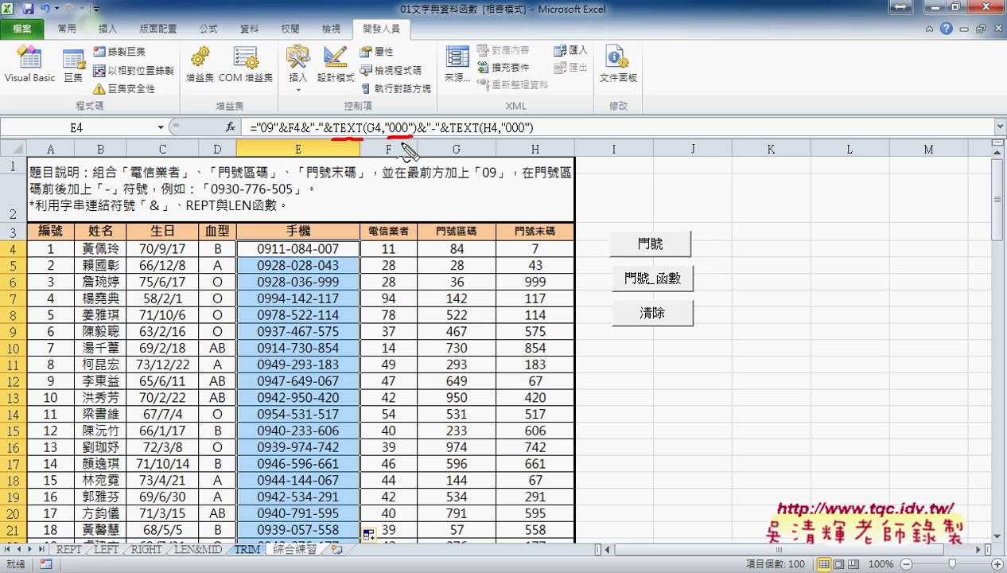
key("Escape")
key("ctrl+2")
Set the 綜合練習2 TEXT formula line to font size 12
scroll(577, 332, "up", 1)
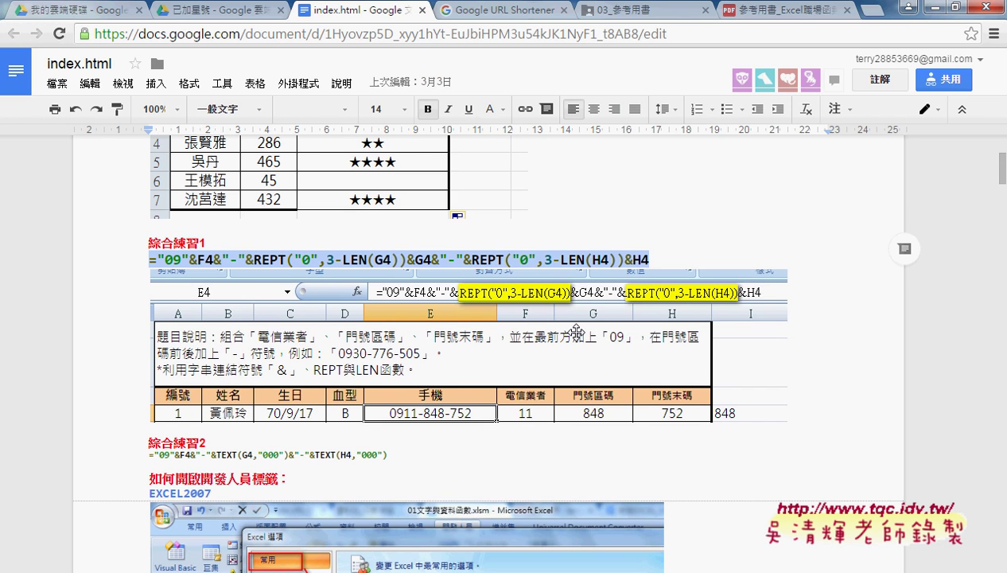
scroll(577, 332, "up", 3)
scroll(577, 333, "down", 2)
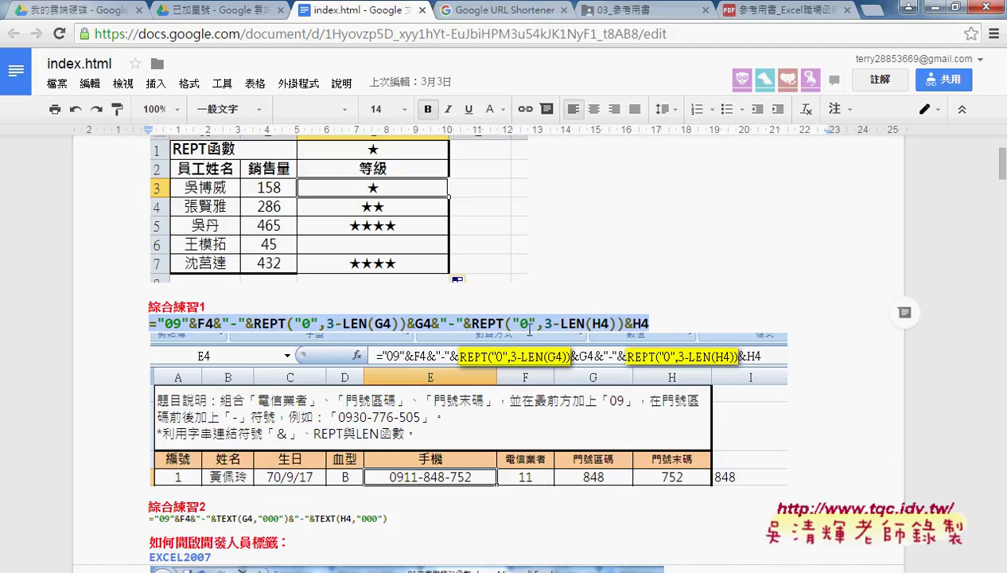
scroll(656, 162, "down", 2)
left_click_drag(407, 362, 139, 359)
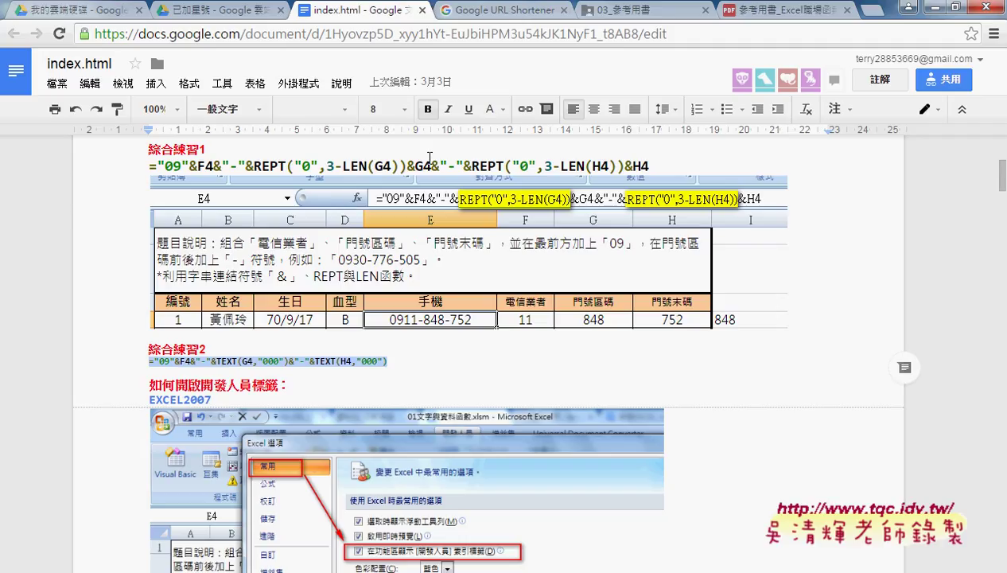
left_click(403, 110)
left_click(385, 221)
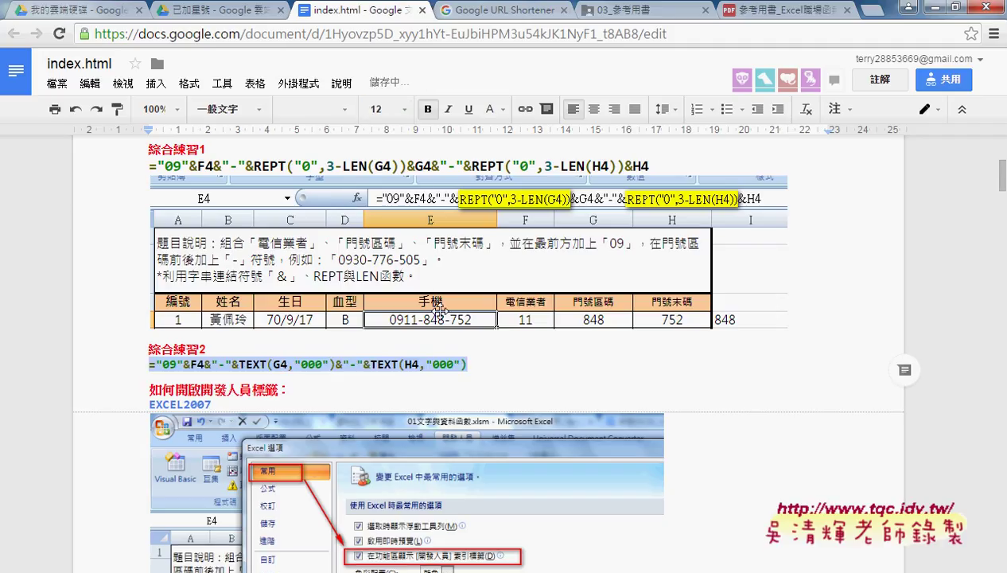
left_click(543, 370)
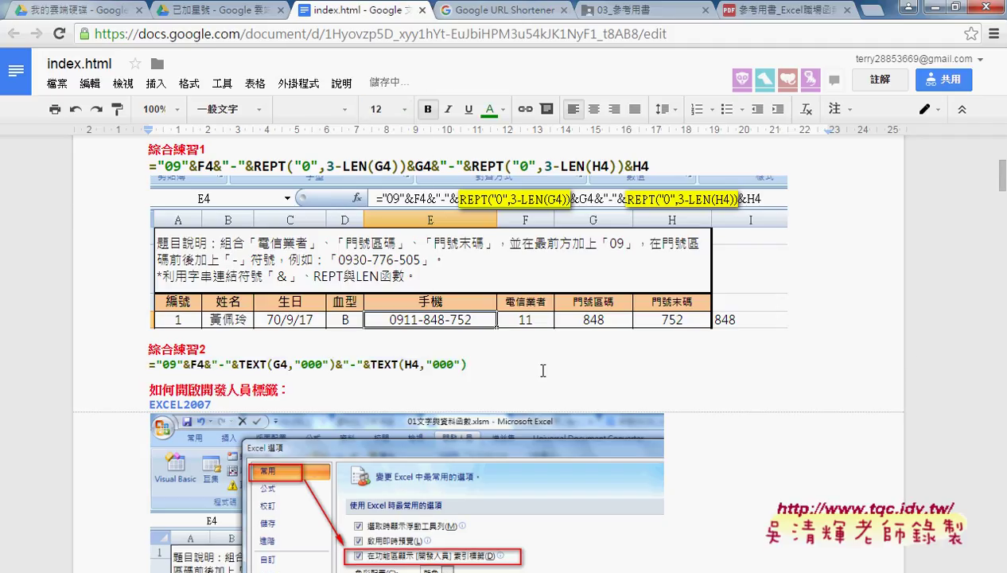